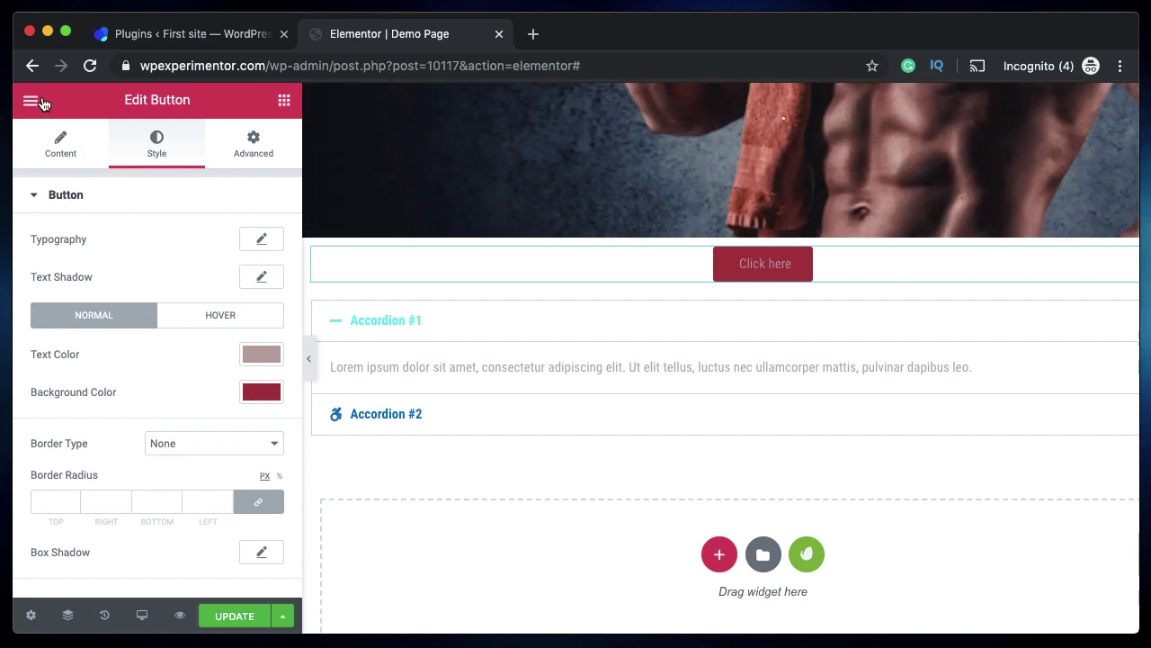
# - Glance at the Default Colors palettes from the main menu, then return to the Elements widget list
pyautogui.click(31, 102)
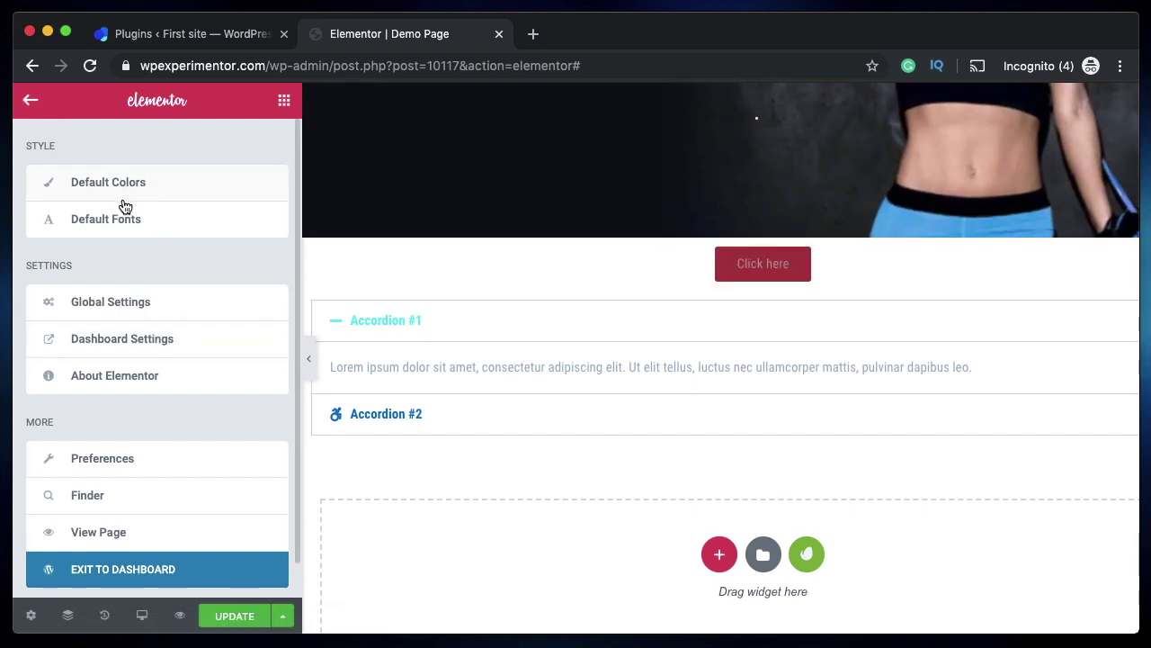
pyautogui.click(159, 196)
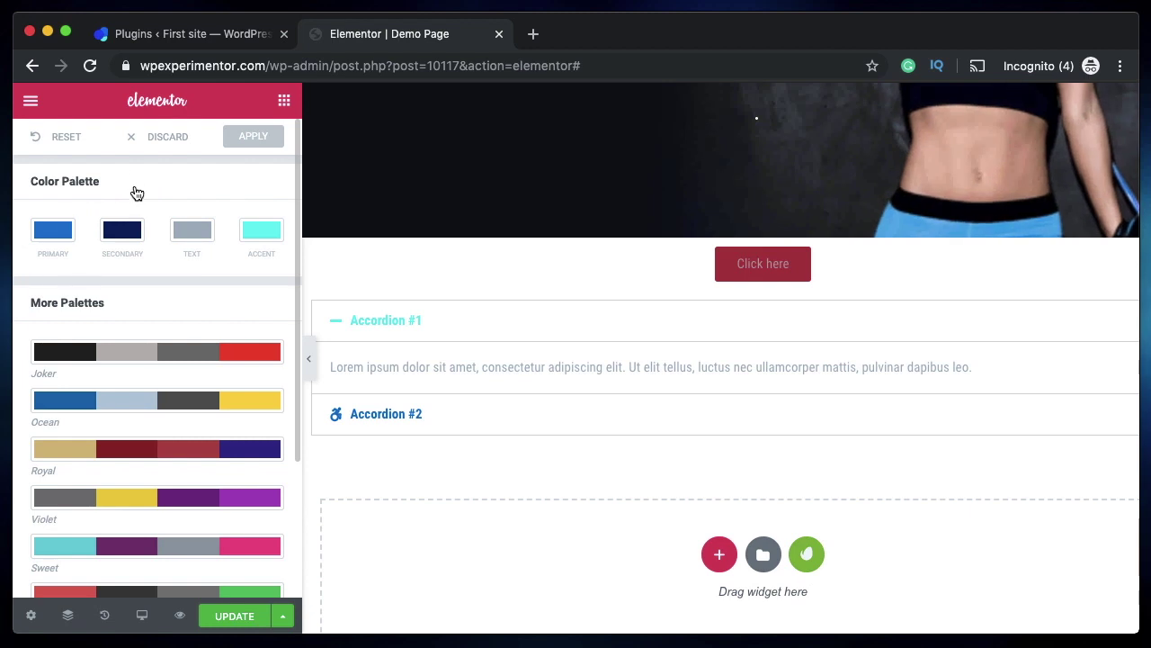
pyautogui.click(32, 100)
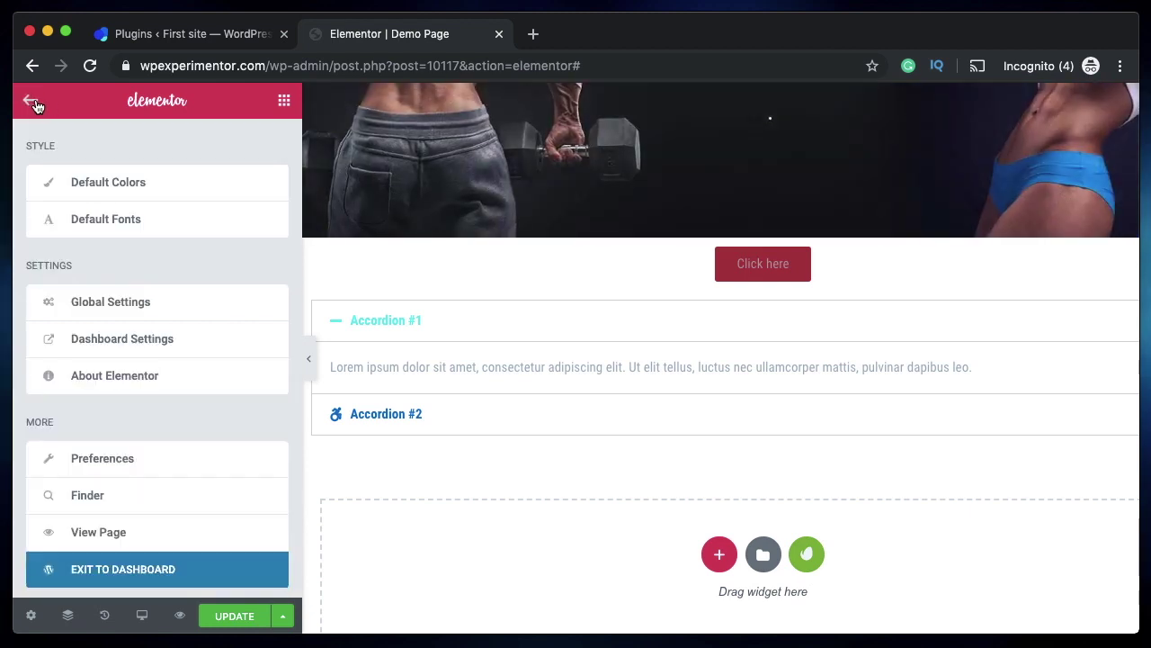
pyautogui.click(34, 103)
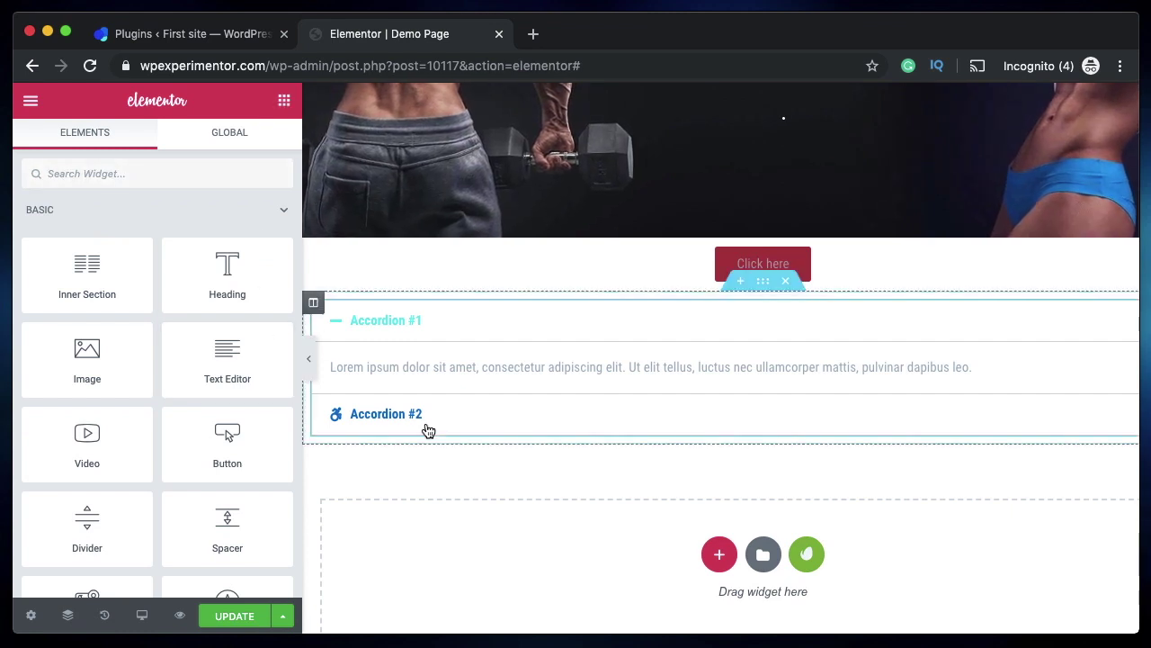
# - Open the background colour picker for the Accordion's title bars in its Style settings
pyautogui.click(428, 431)
pyautogui.click(160, 142)
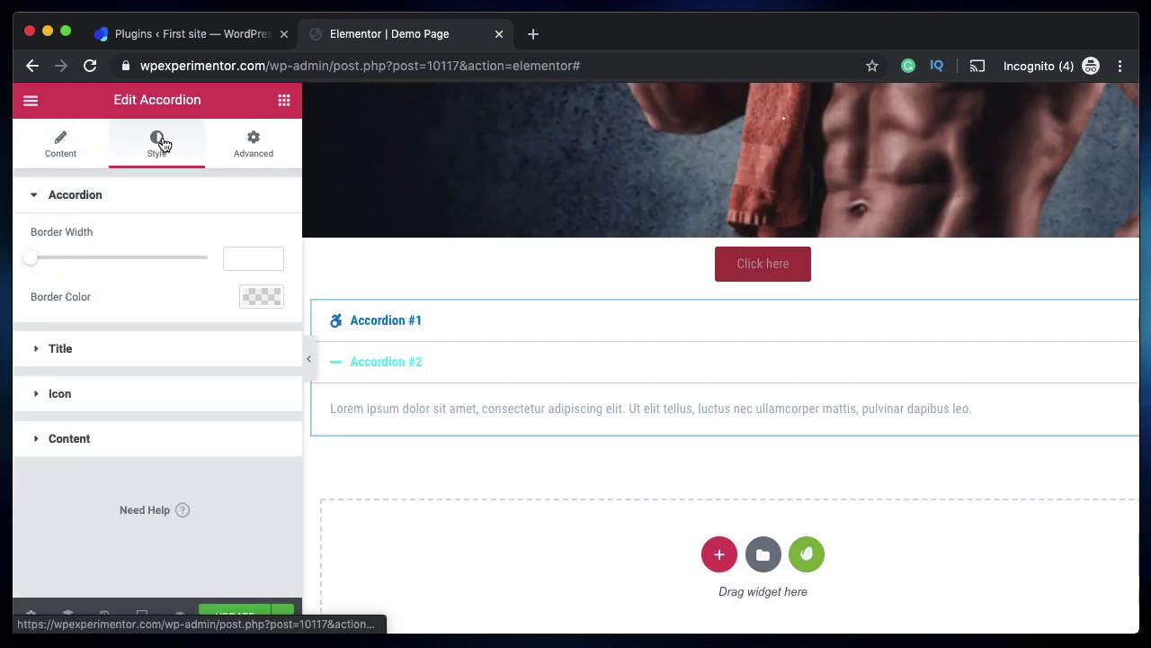
pyautogui.click(177, 355)
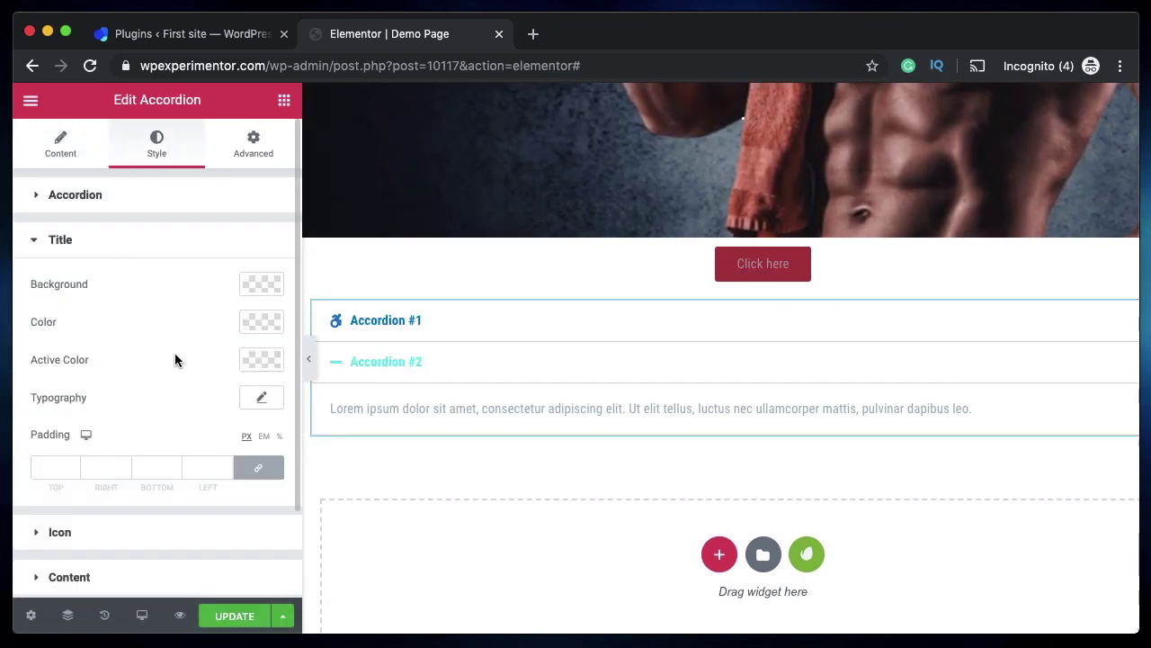
pyautogui.click(262, 286)
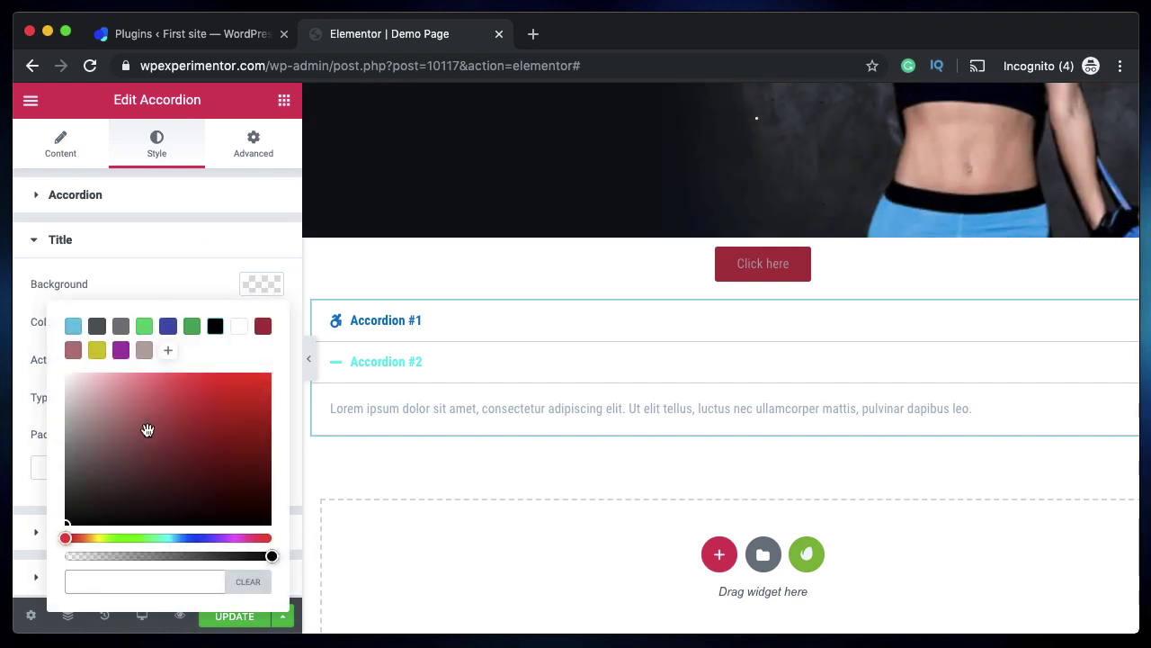
# - Try red, pale pink and teal title backgrounds, saving the pink and teal to the palette
pyautogui.click(228, 431)
pyautogui.click(236, 412)
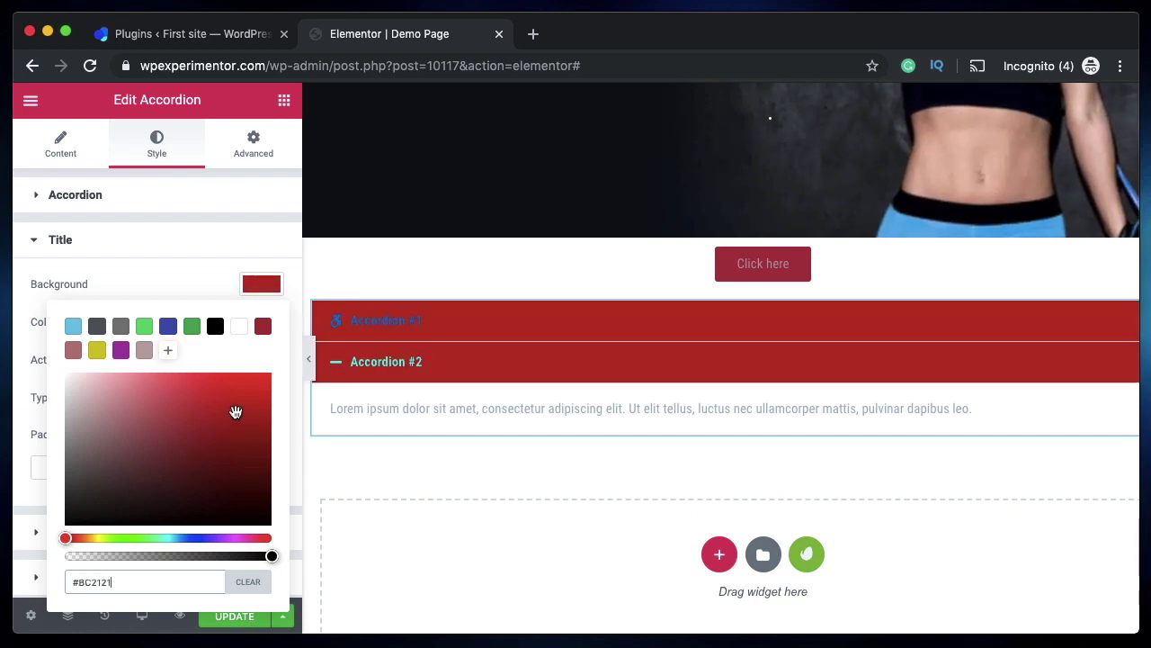
pyautogui.click(117, 411)
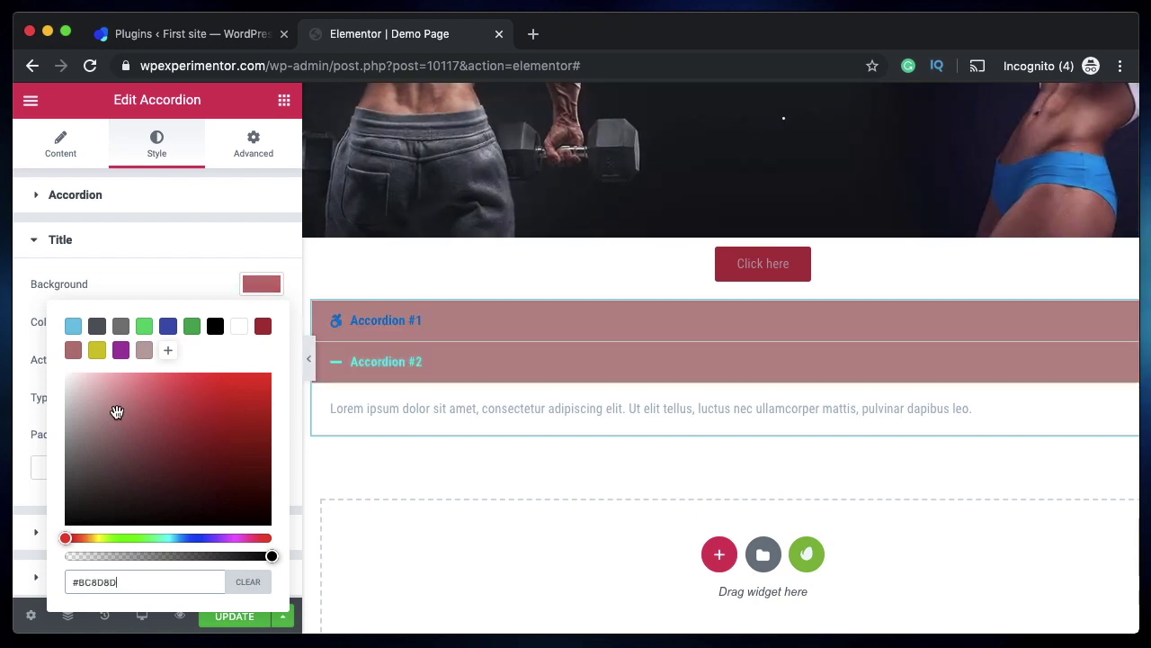
pyautogui.click(169, 352)
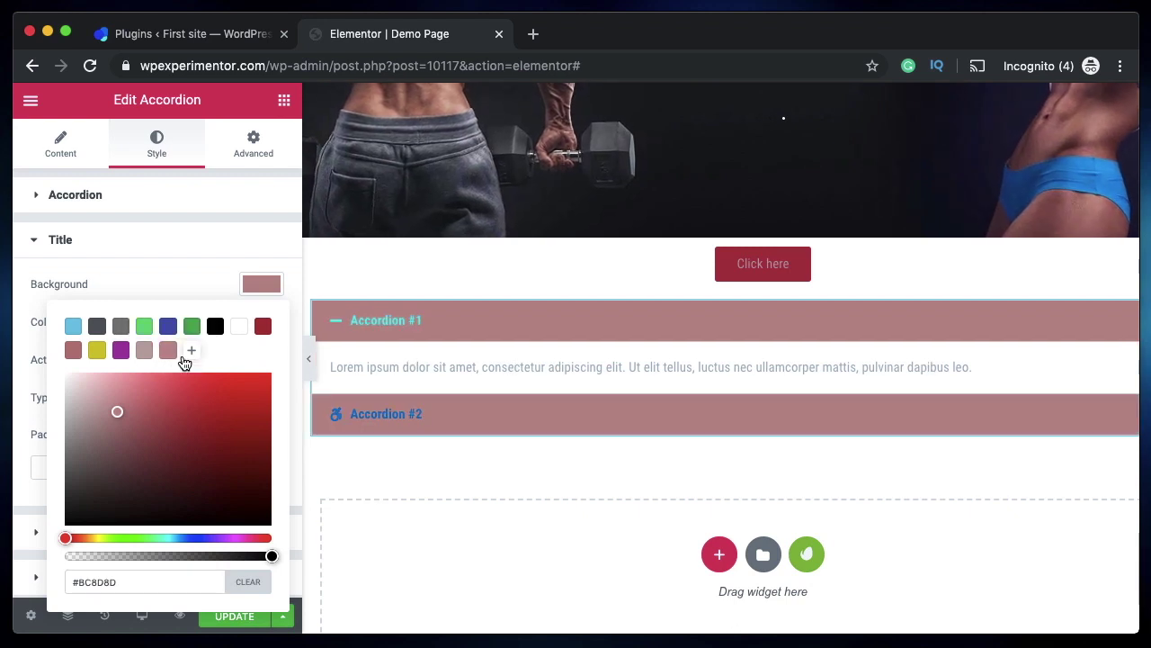
pyautogui.click(174, 538)
pyautogui.click(186, 420)
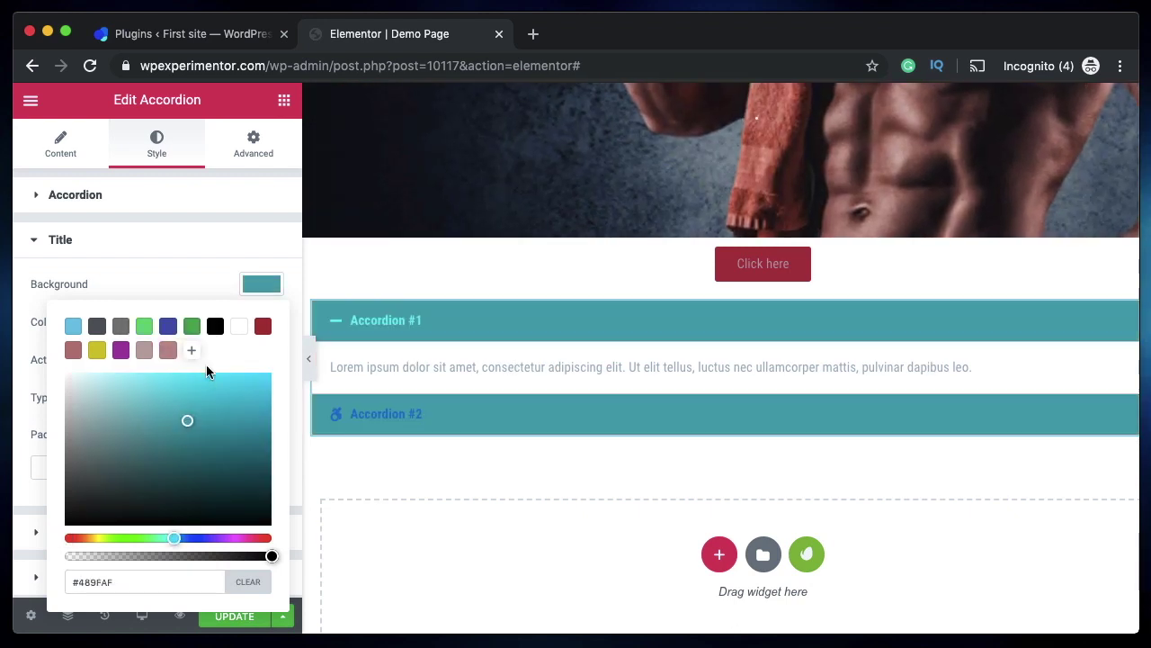
pyautogui.click(195, 352)
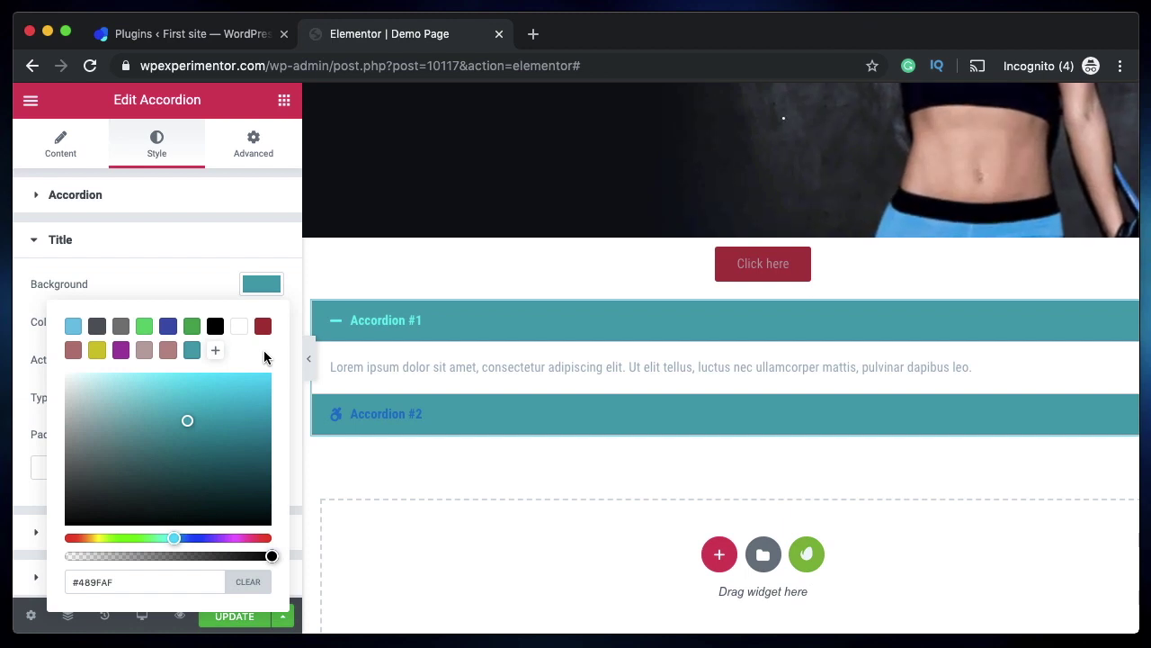
# - Set the title bars to near-black #1F2323 and save it as a palette swatch
pyautogui.click(91, 497)
pyautogui.click(72, 460)
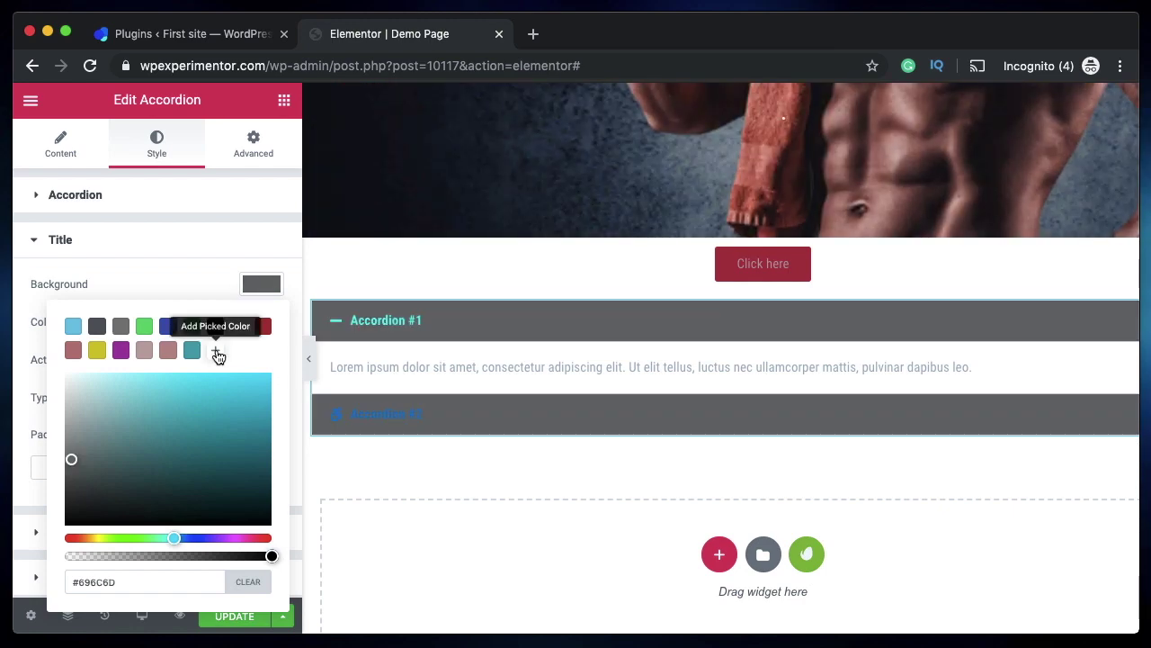
pyautogui.click(93, 504)
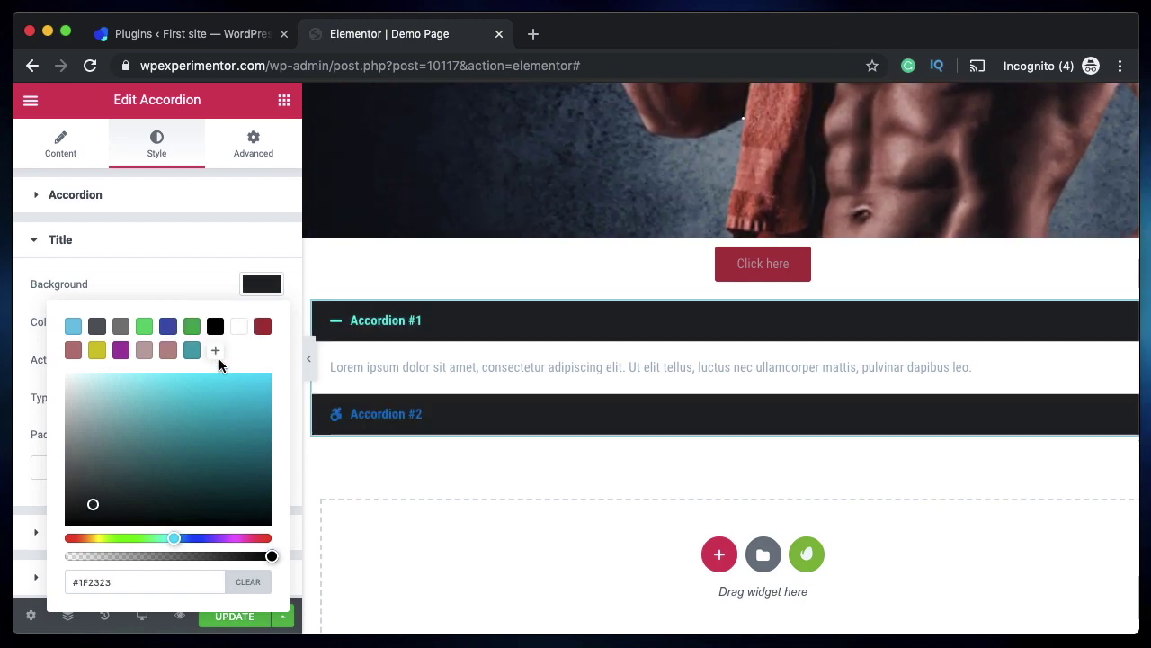
pyautogui.click(216, 350)
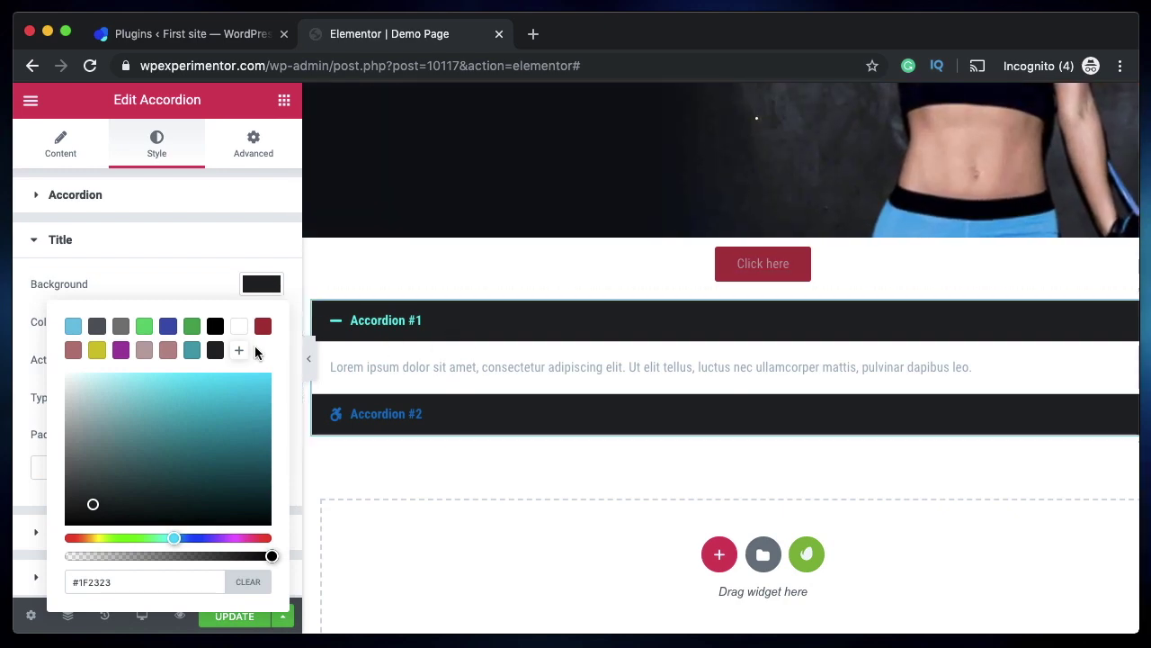
# - Update the page and give the Click here button the saved near-black background
pyautogui.click(265, 286)
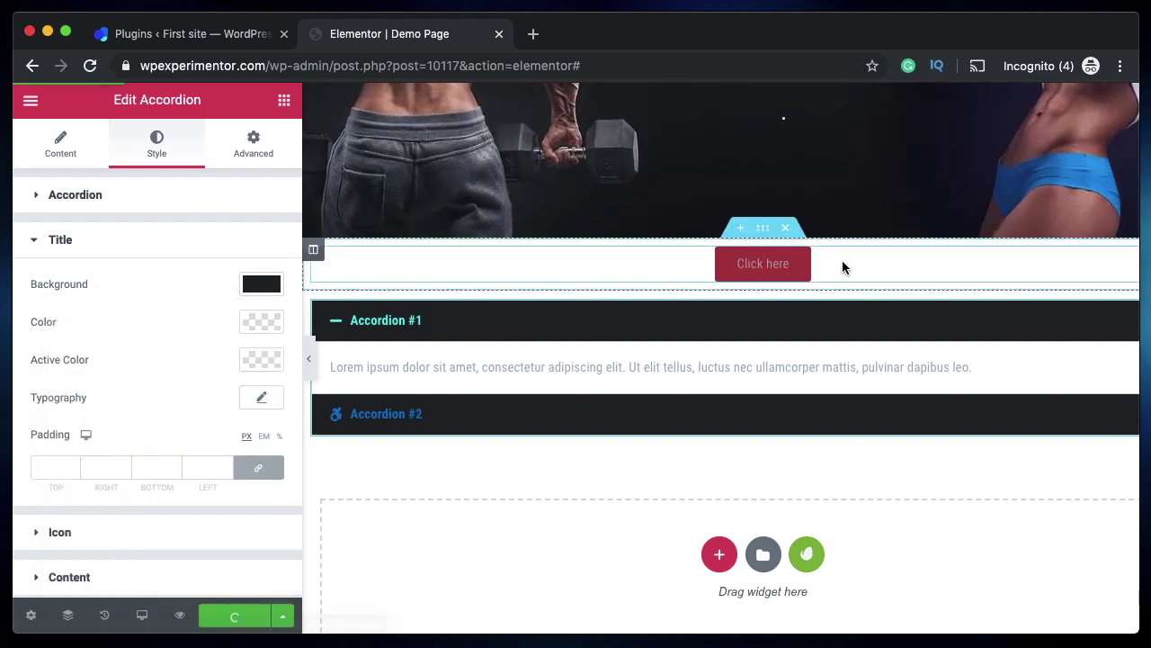
pyautogui.click(842, 263)
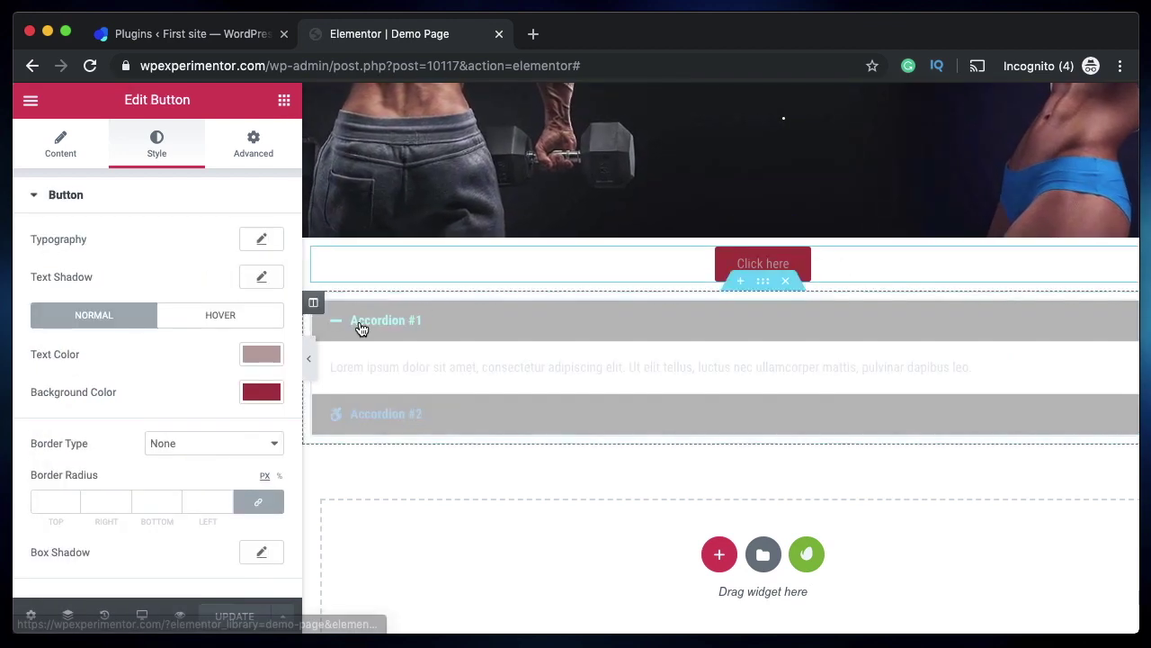
pyautogui.click(264, 356)
pyautogui.click(264, 356)
pyautogui.click(257, 396)
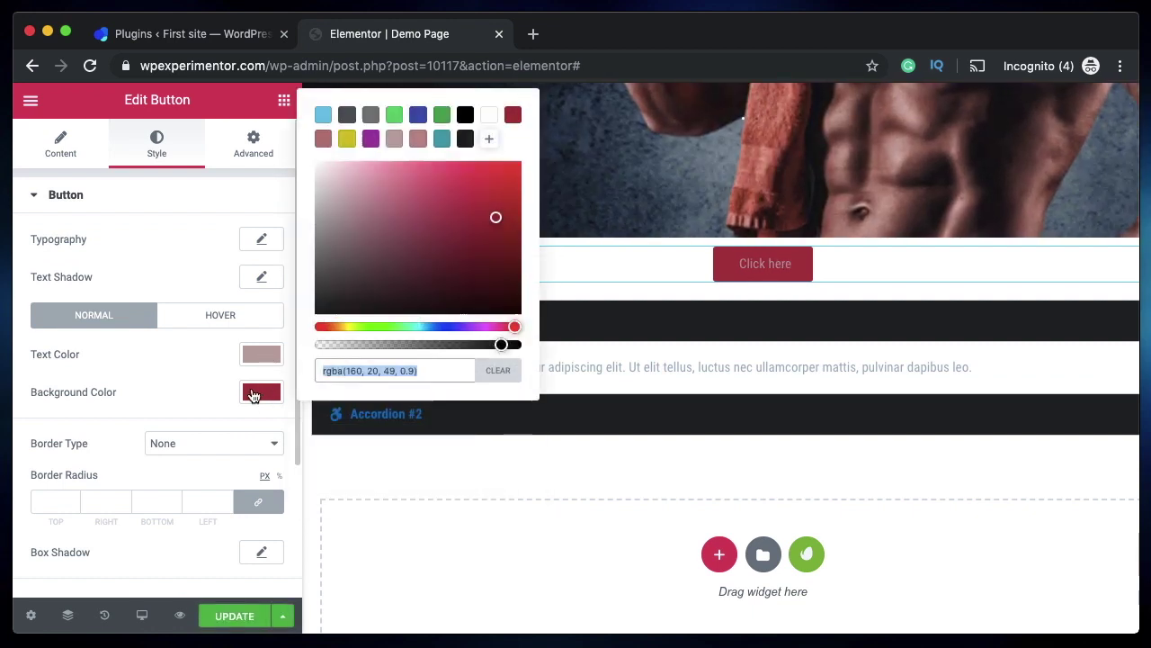
pyautogui.click(465, 142)
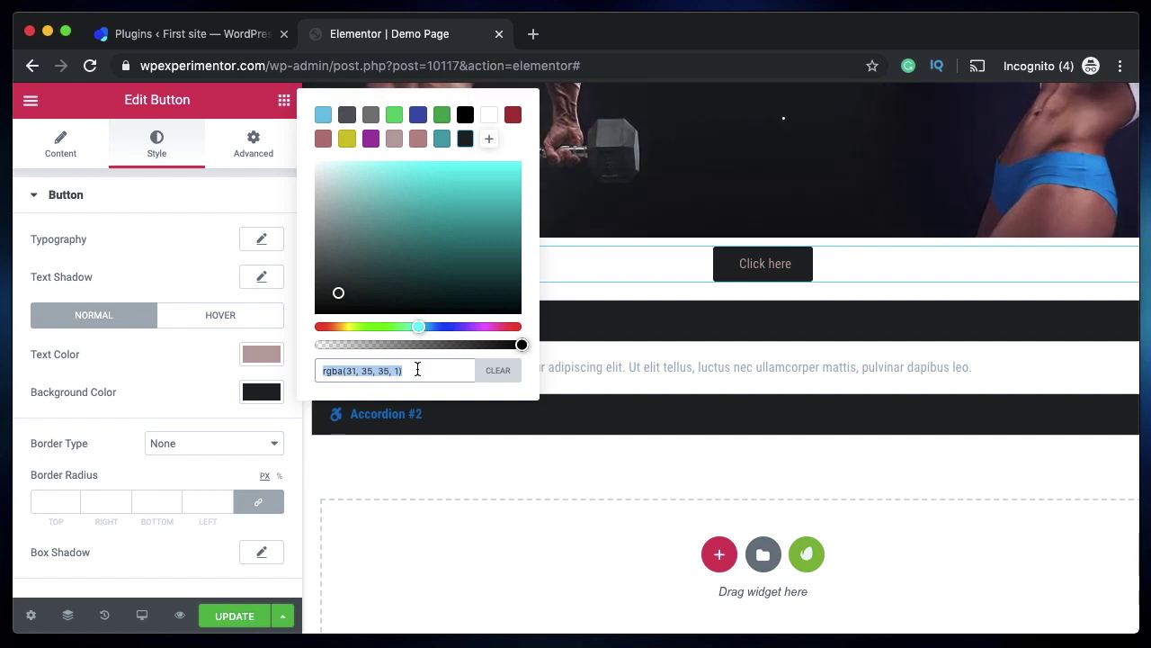
# - Try semi-transparent, green and teal button backgrounds, adding the teal to the palette
pyautogui.click(418, 370)
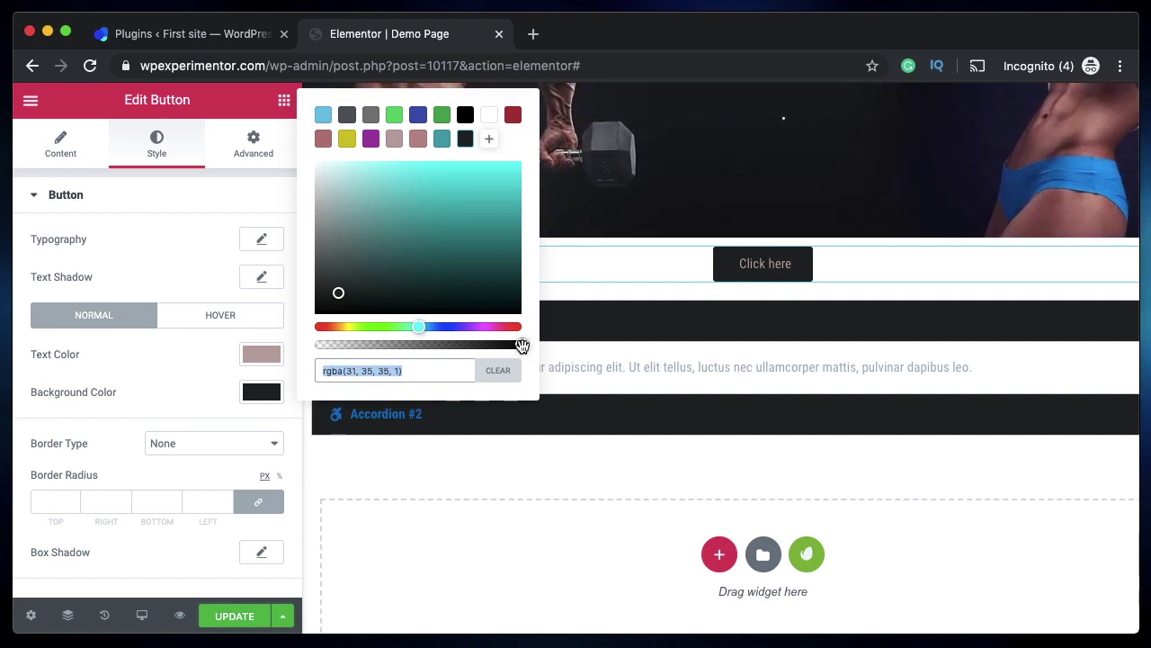
pyautogui.moveTo(522, 345); pyautogui.dragTo(447, 329)
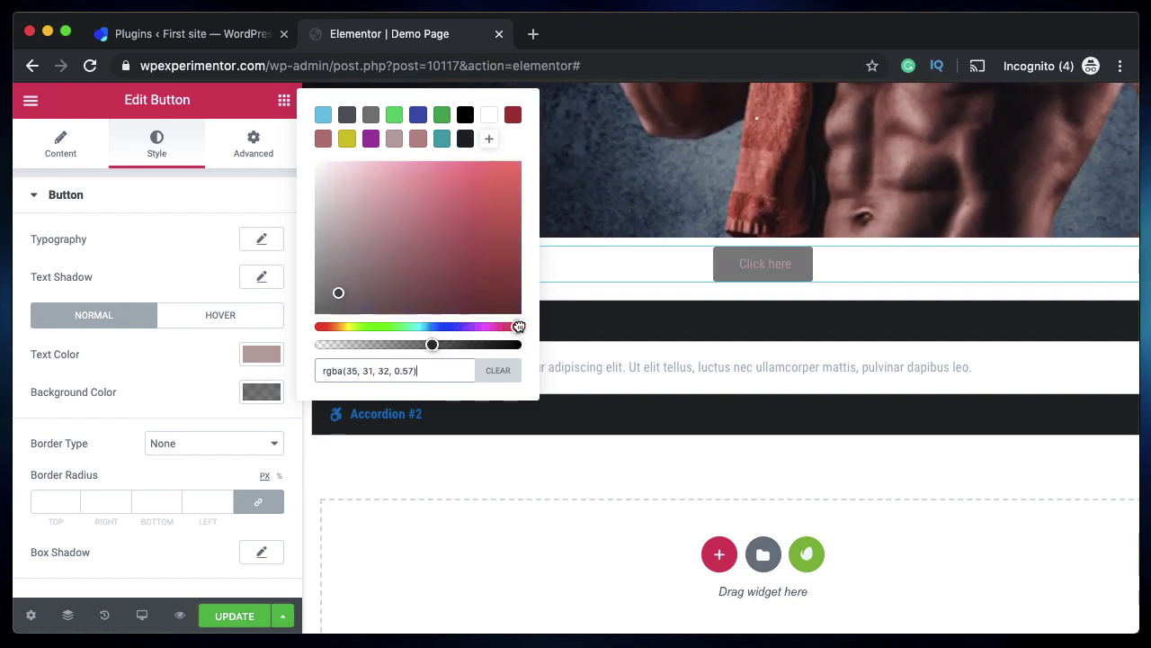
pyautogui.moveTo(509, 329); pyautogui.dragTo(338, 328)
pyautogui.click(424, 225)
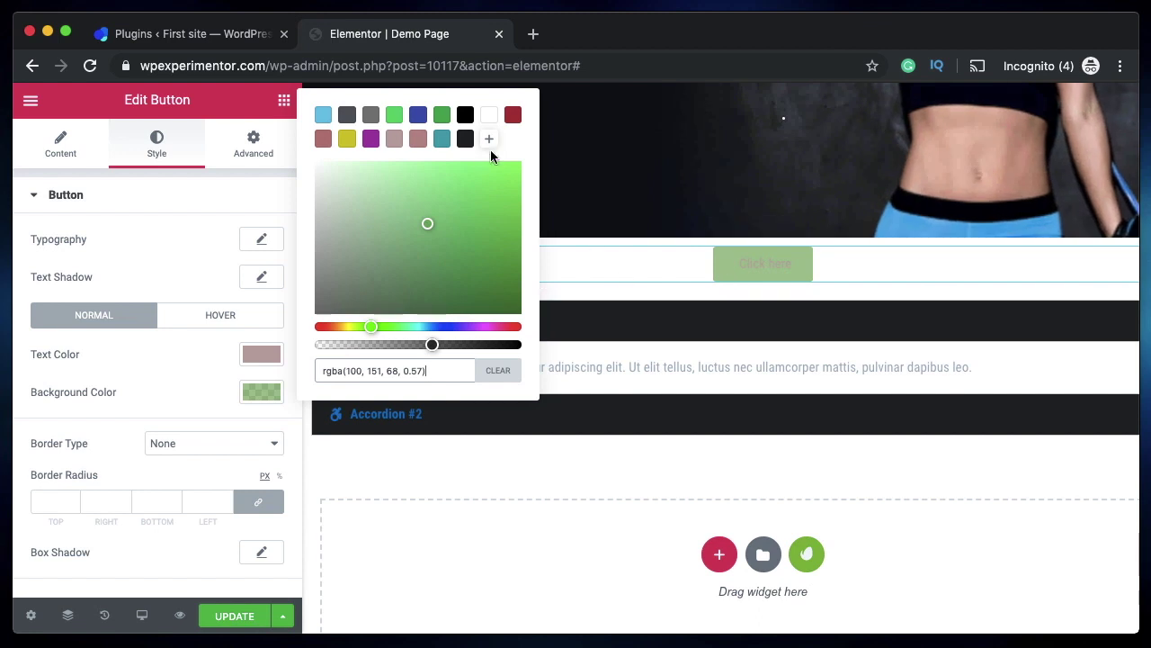
pyautogui.click(465, 139)
pyautogui.click(460, 208)
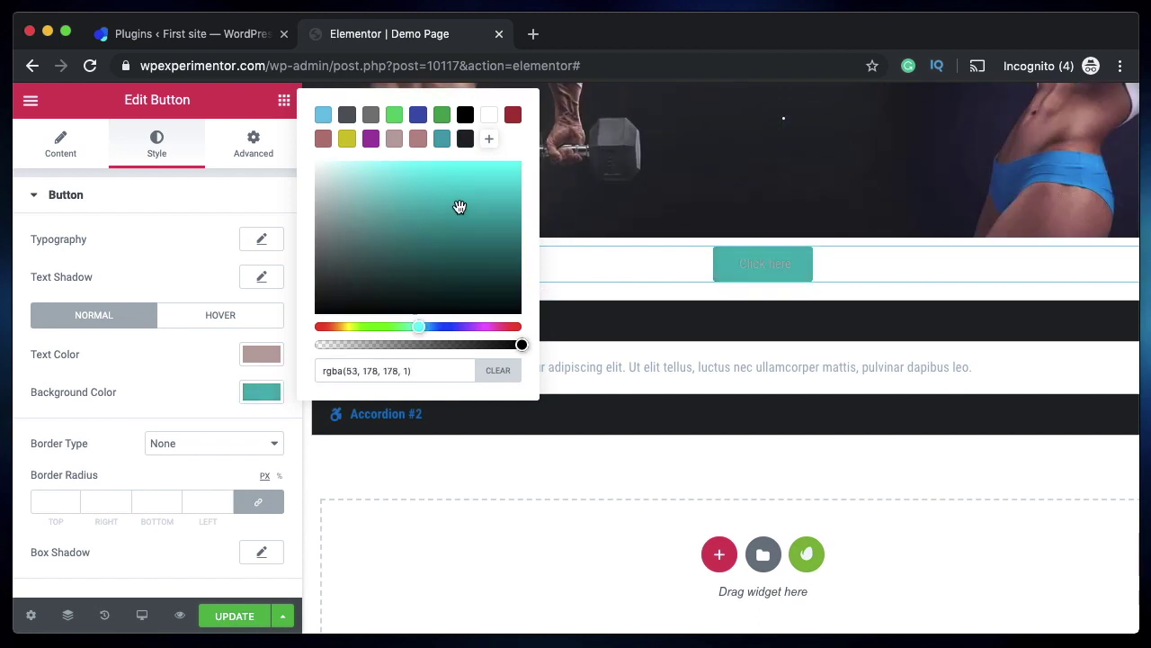
pyautogui.click(488, 139)
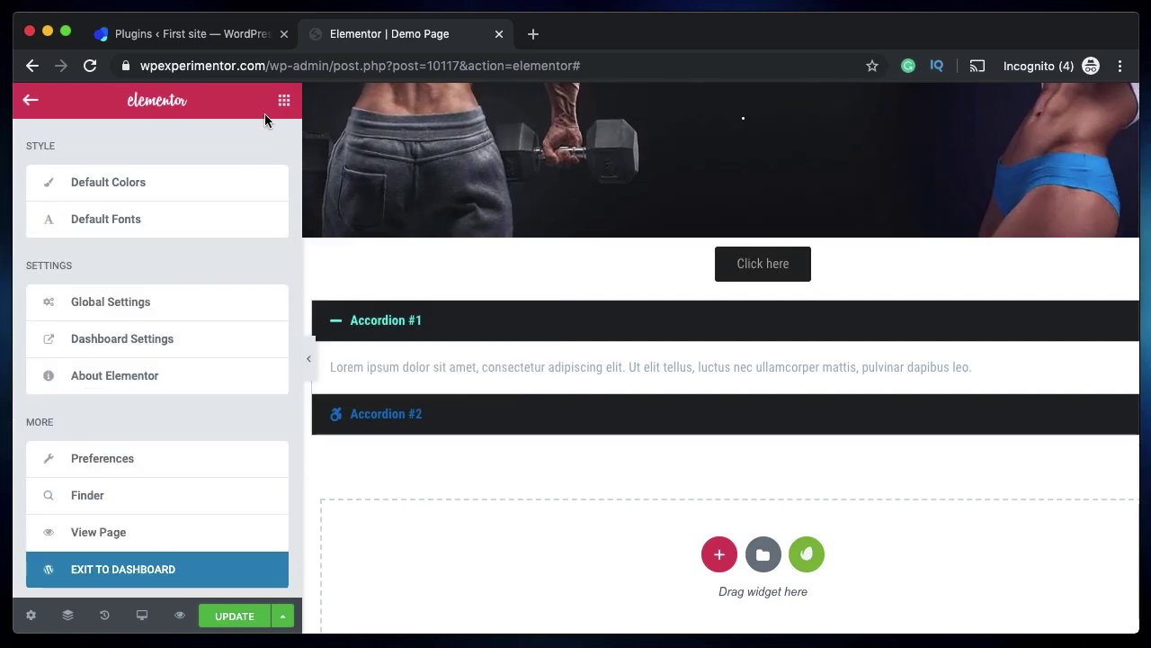
# - Switch the editor's UI Theme to Dark in Preferences
pyautogui.click(157, 461)
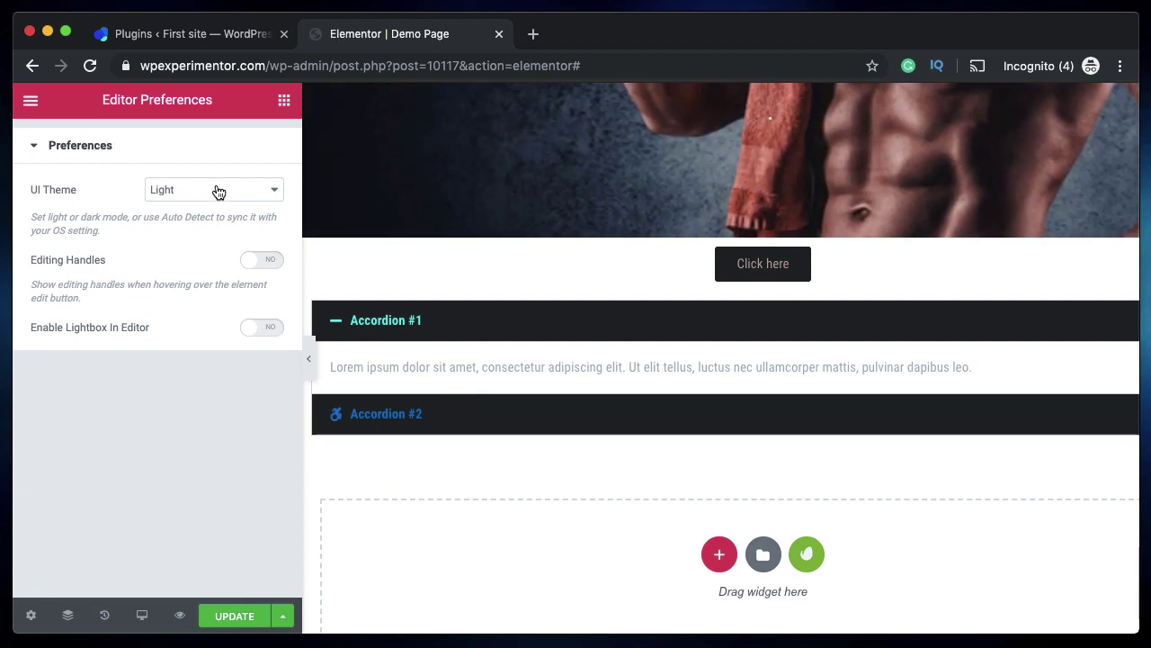
pyautogui.click(216, 189)
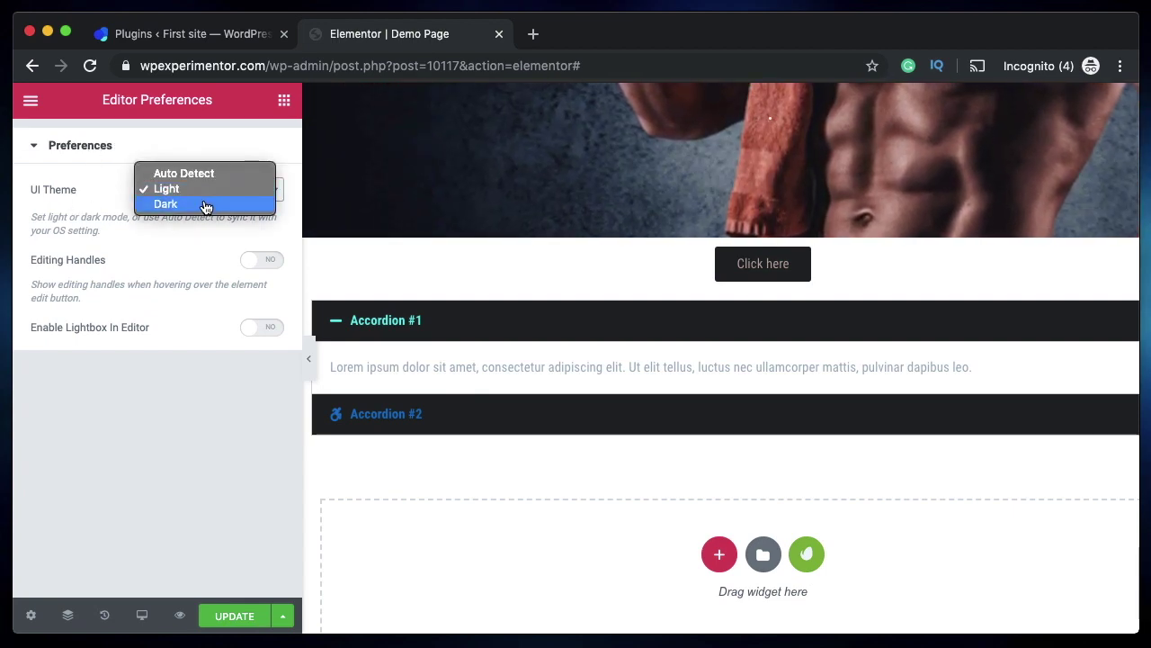
pyautogui.click(179, 203)
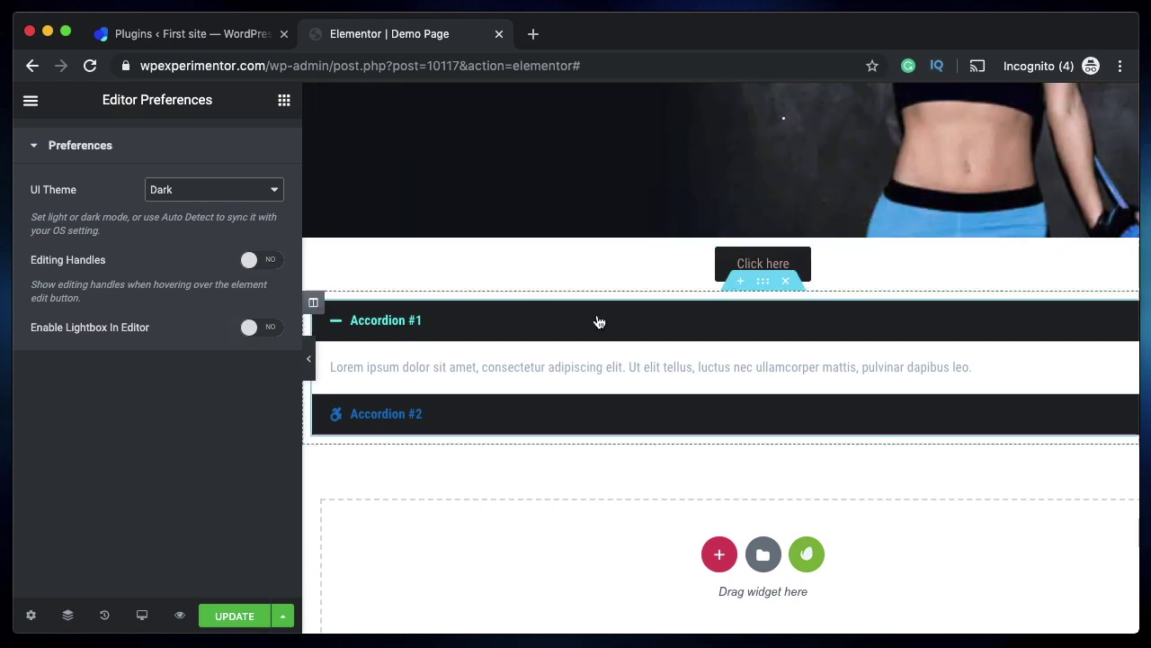
# - Reopen the accordion's Advanced settings and expand Accordion #1 on the page
pyautogui.click(607, 336)
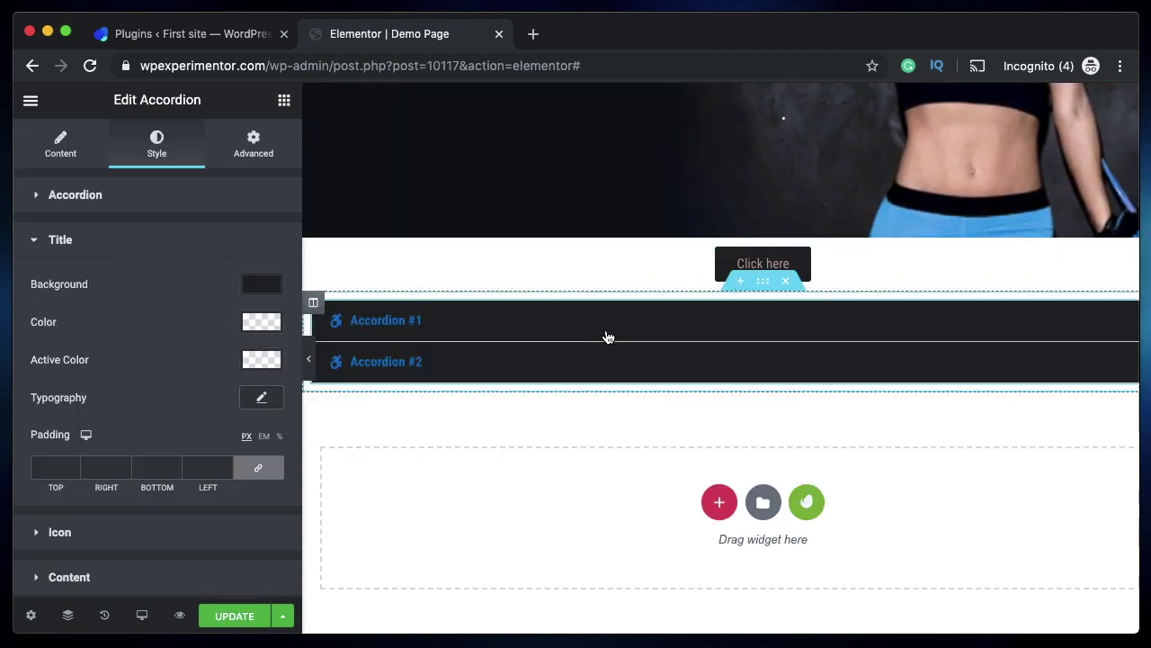
pyautogui.click(63, 160)
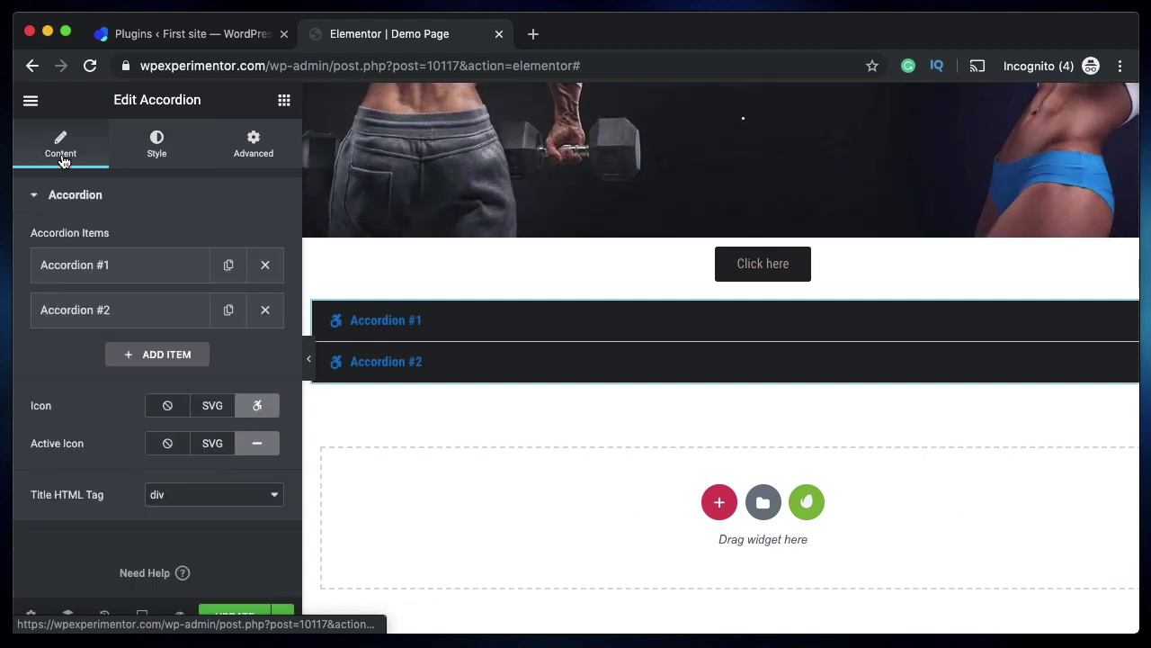
pyautogui.click(146, 153)
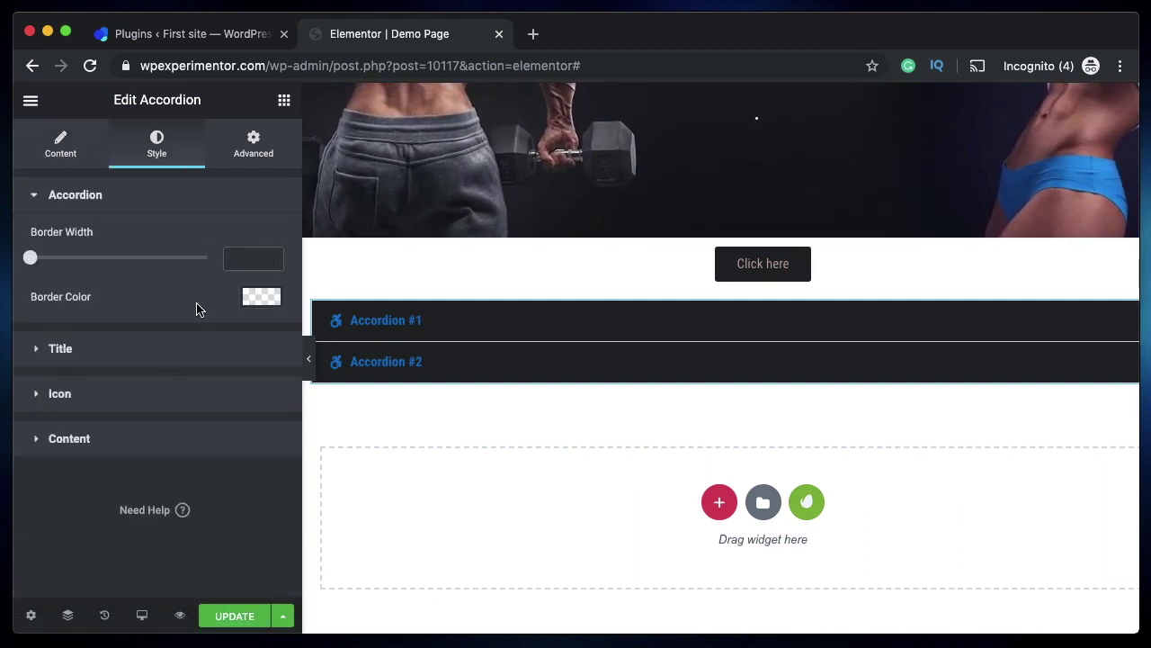
pyautogui.click(253, 153)
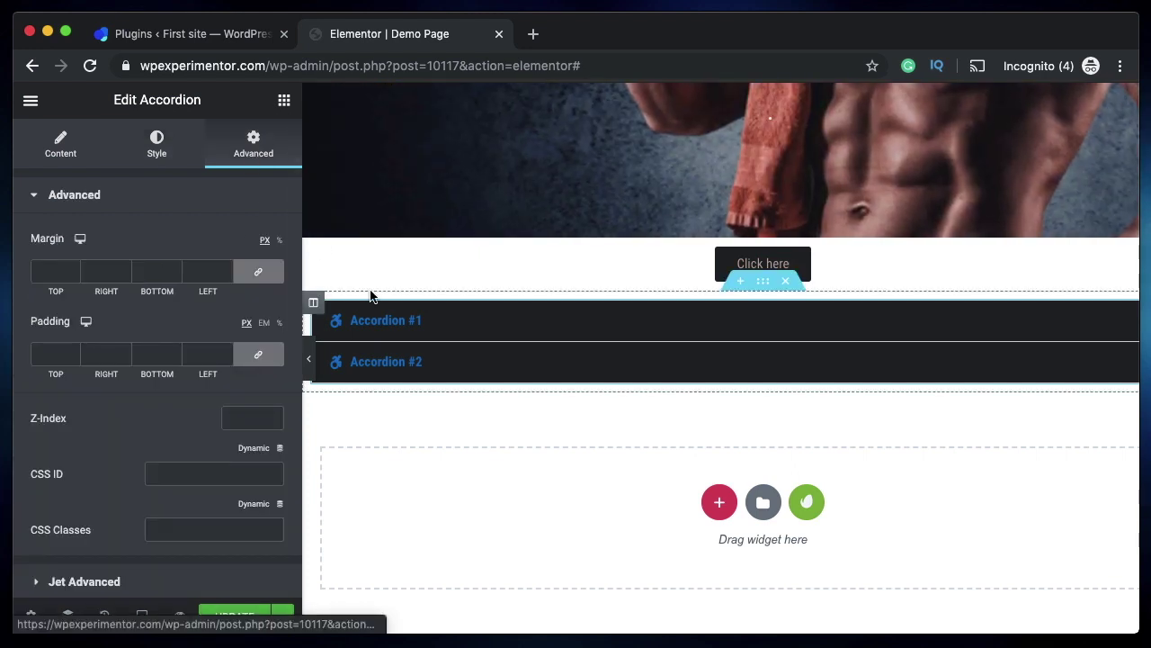
pyautogui.click(654, 329)
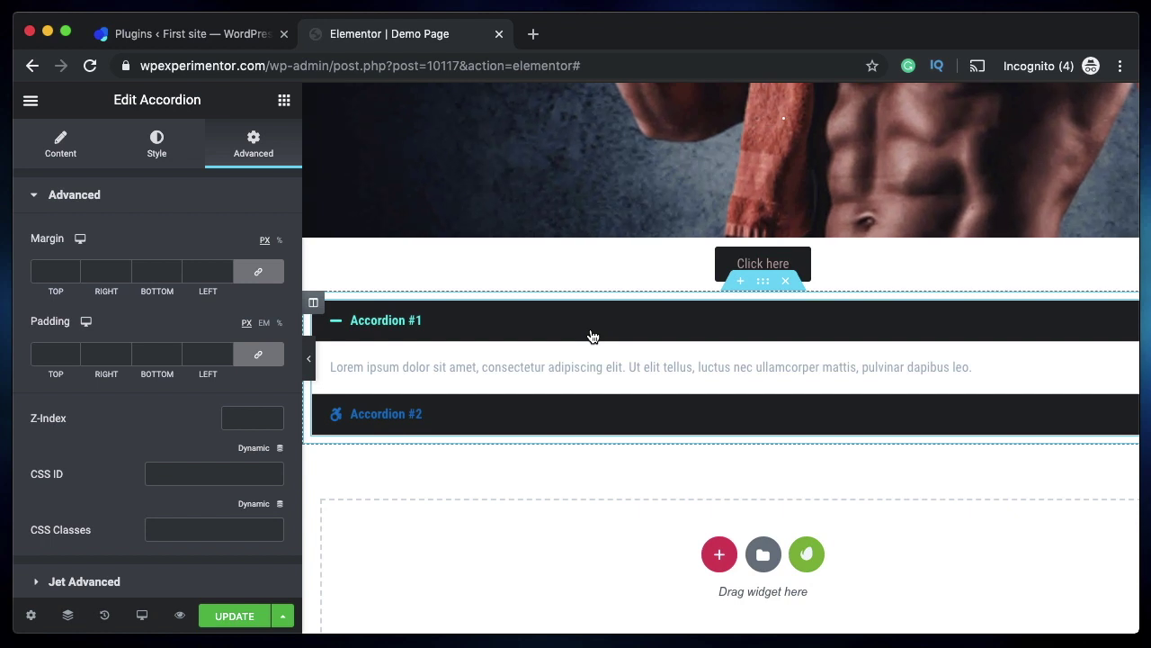
# - Set the Preferences UI Theme to Auto Detect and recheck the selection
pyautogui.click(284, 102)
pyautogui.click(37, 107)
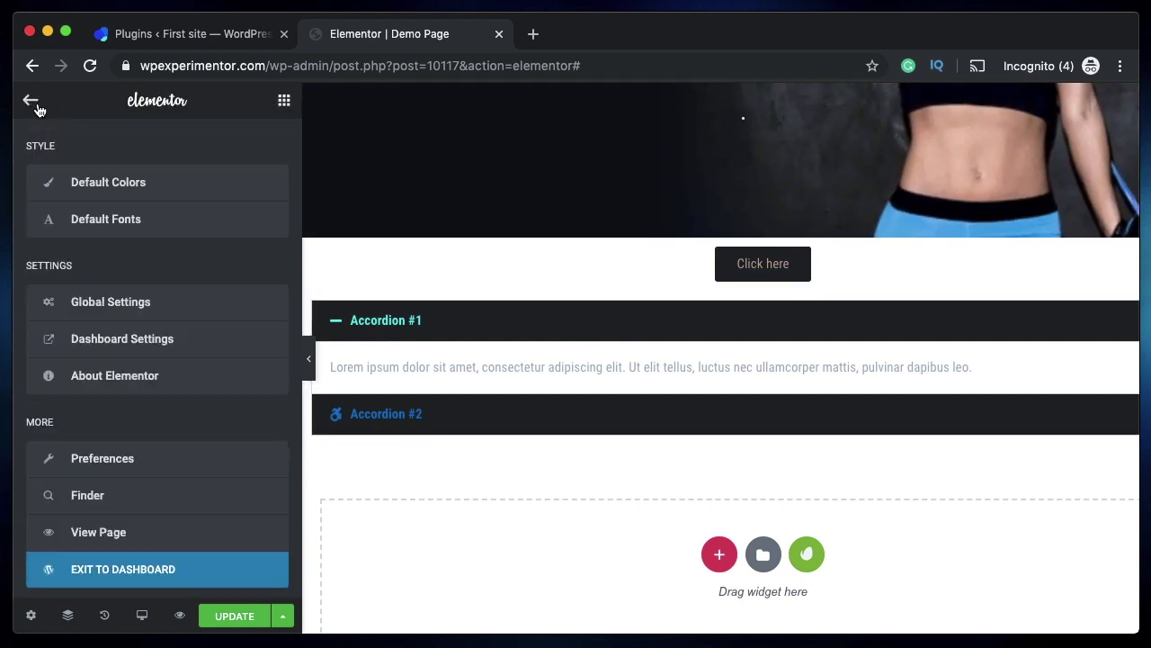
pyautogui.click(138, 459)
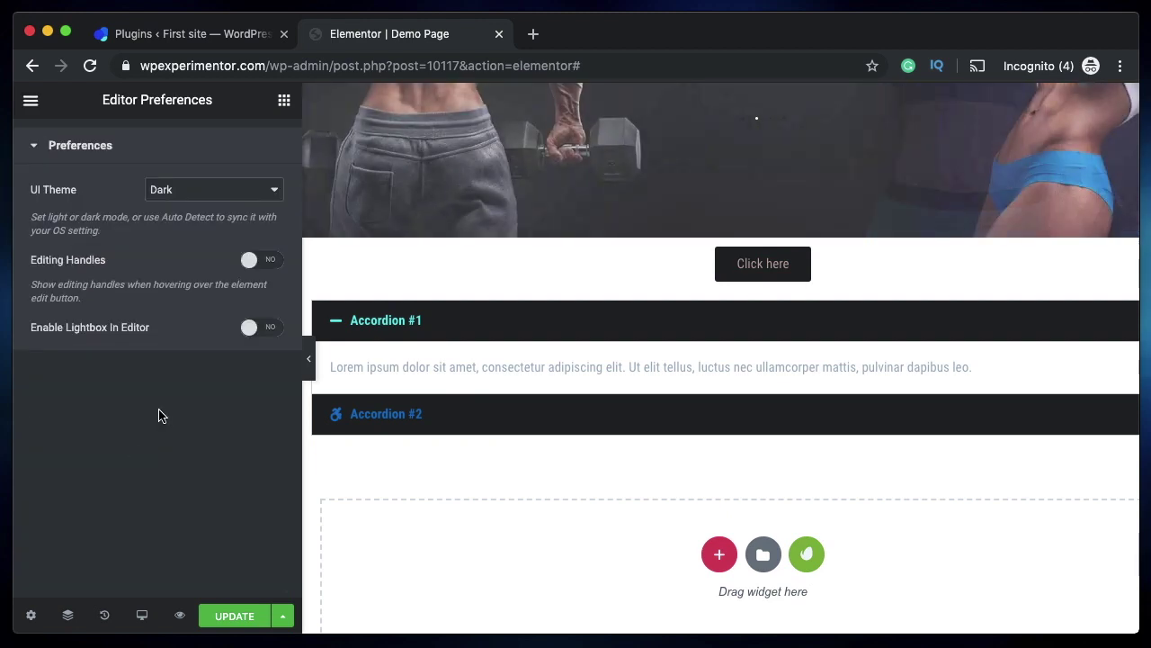
pyautogui.click(206, 191)
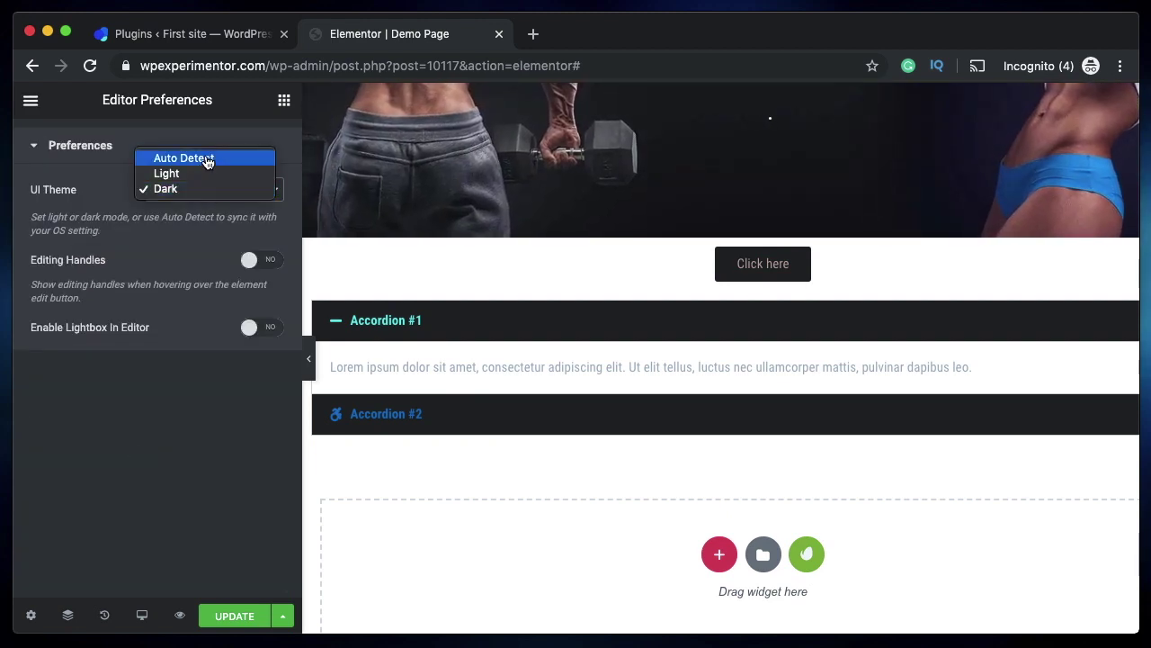
pyautogui.click(206, 160)
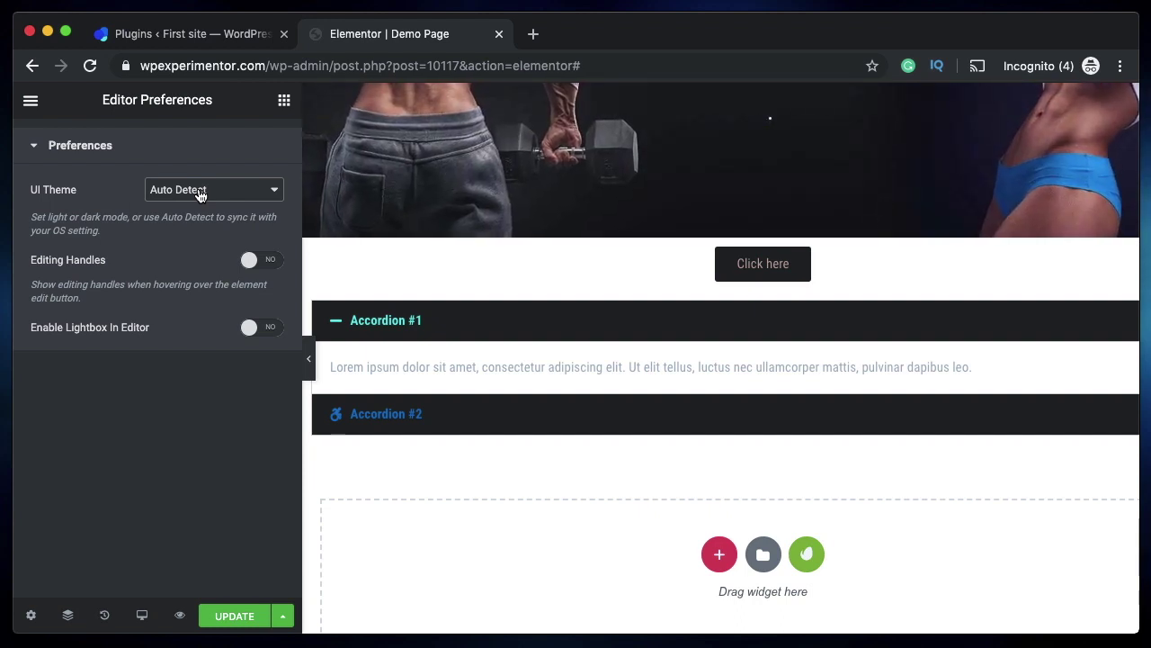
pyautogui.click(197, 193)
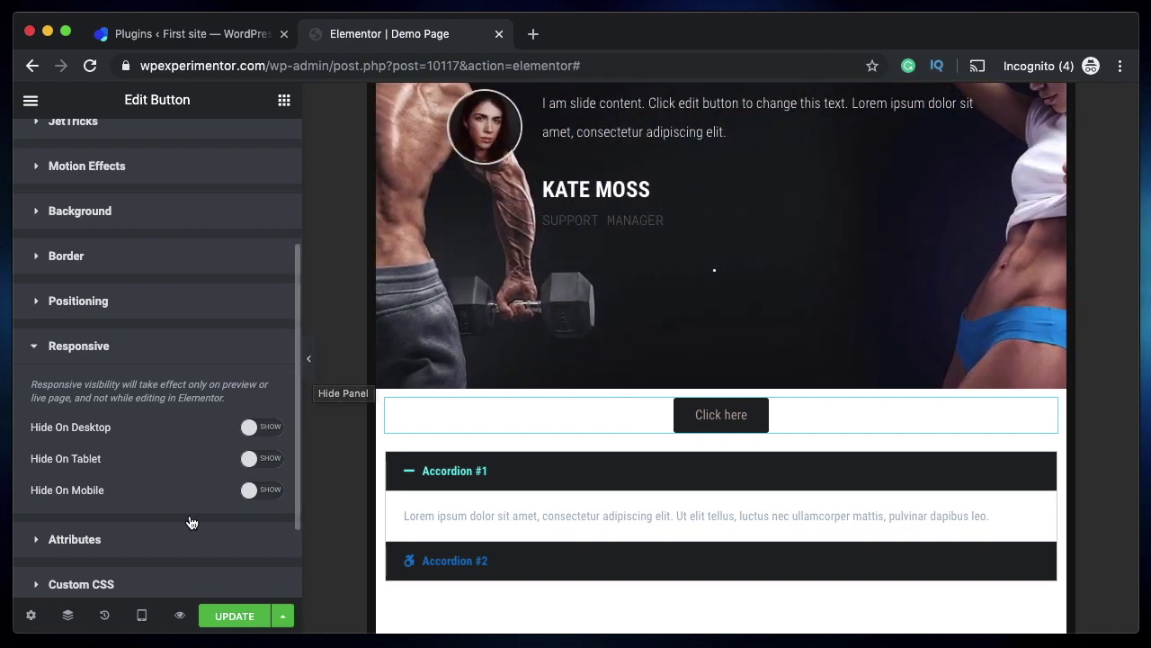
# - Return the preview to desktop width and set the Click here button to hide on desktop
pyautogui.click(142, 615)
pyautogui.click(117, 500)
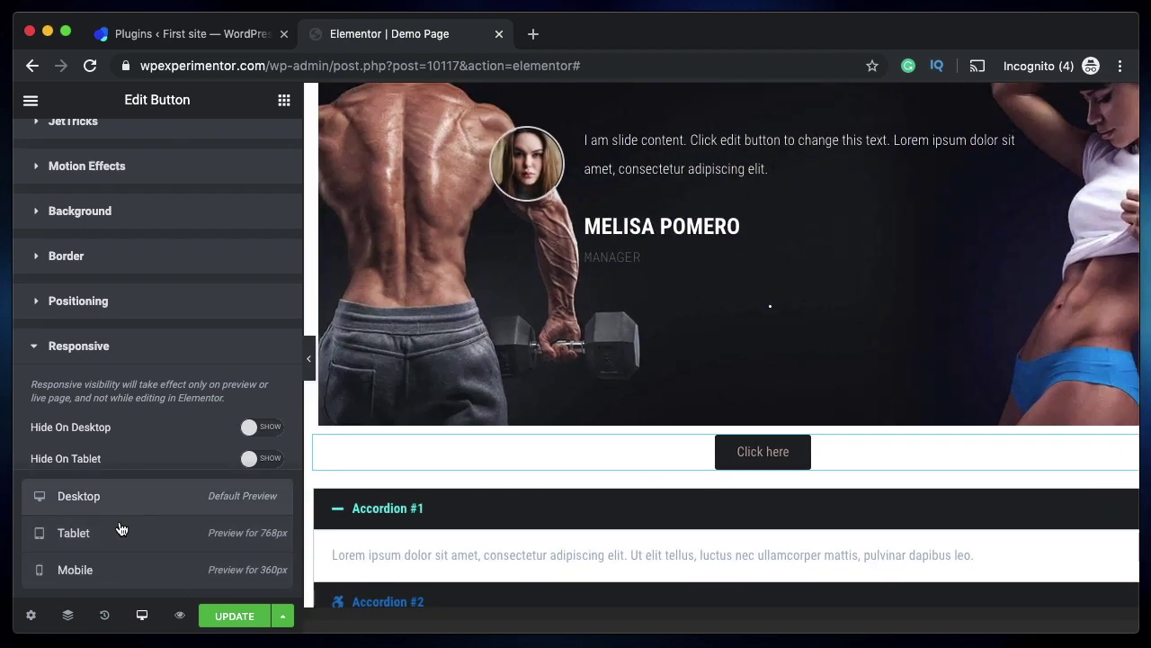
pyautogui.click(143, 617)
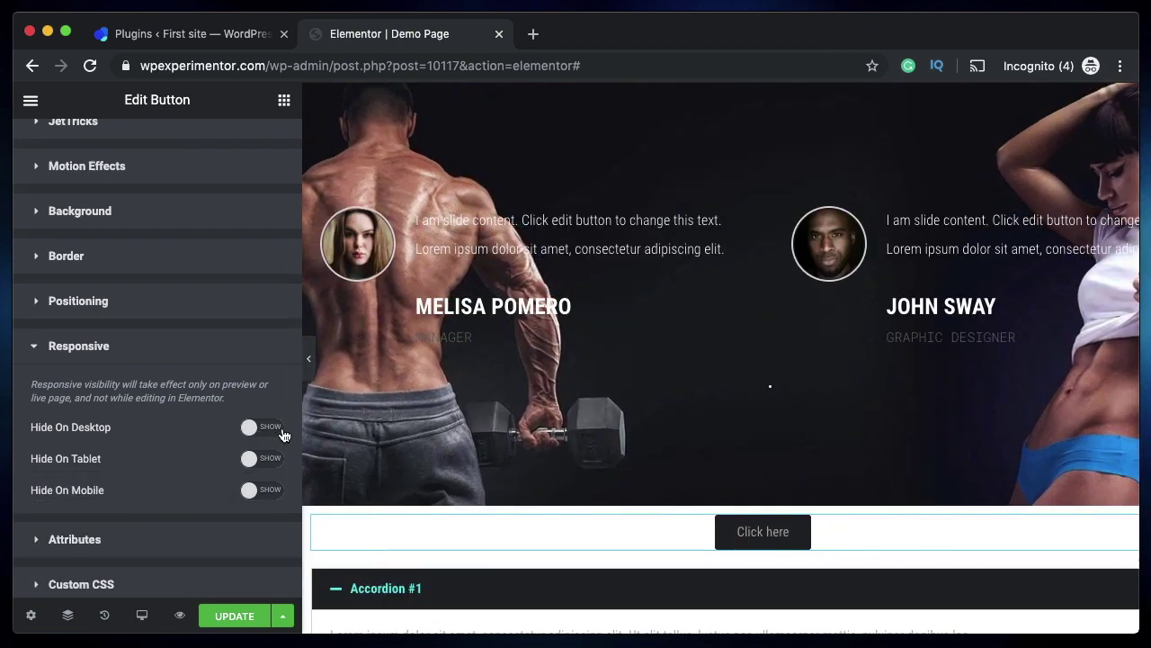
pyautogui.click(251, 432)
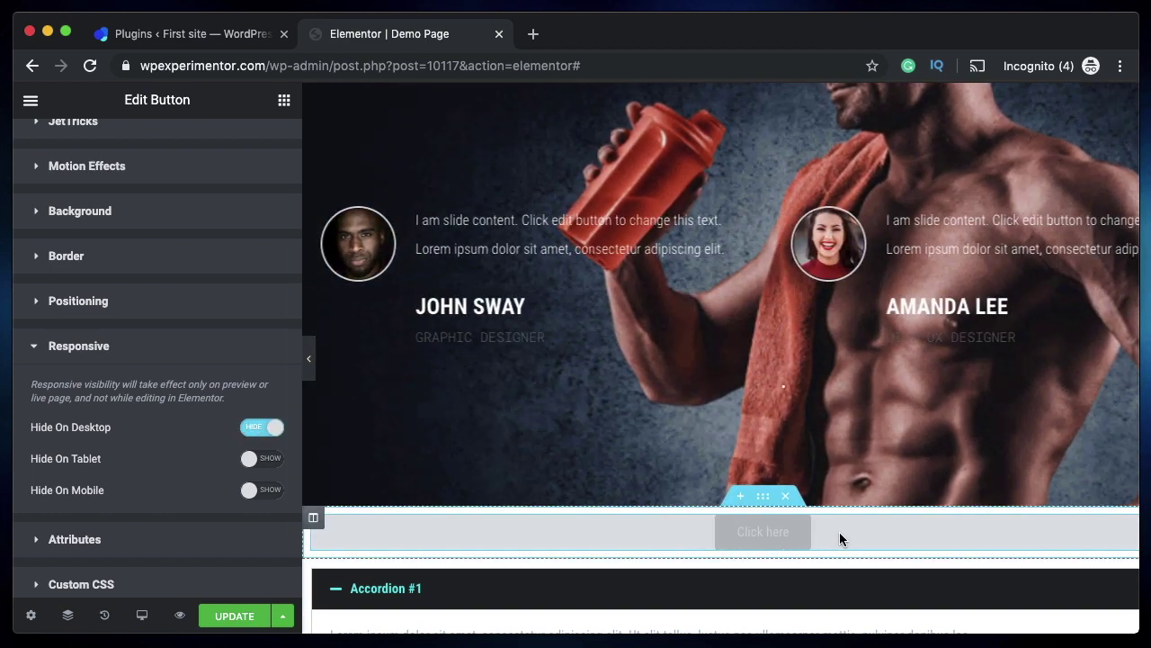
# - Preview the page at tablet width, then switch back to desktop width
pyautogui.moveTo(146, 612)
pyautogui.click(138, 538)
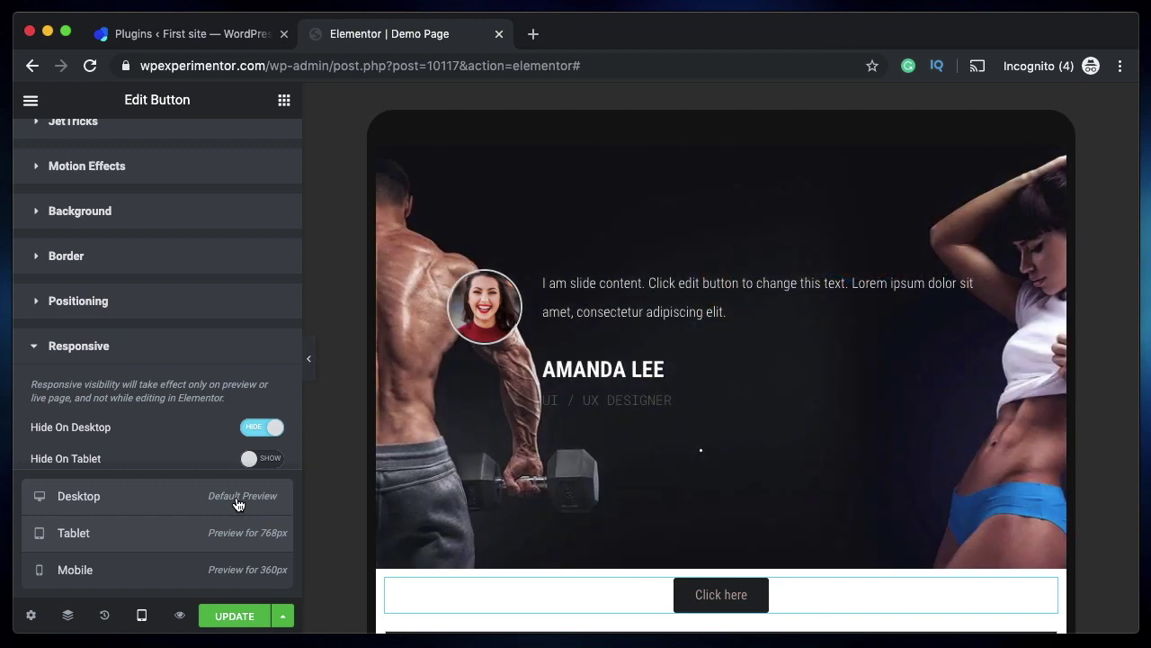
pyautogui.click(239, 500)
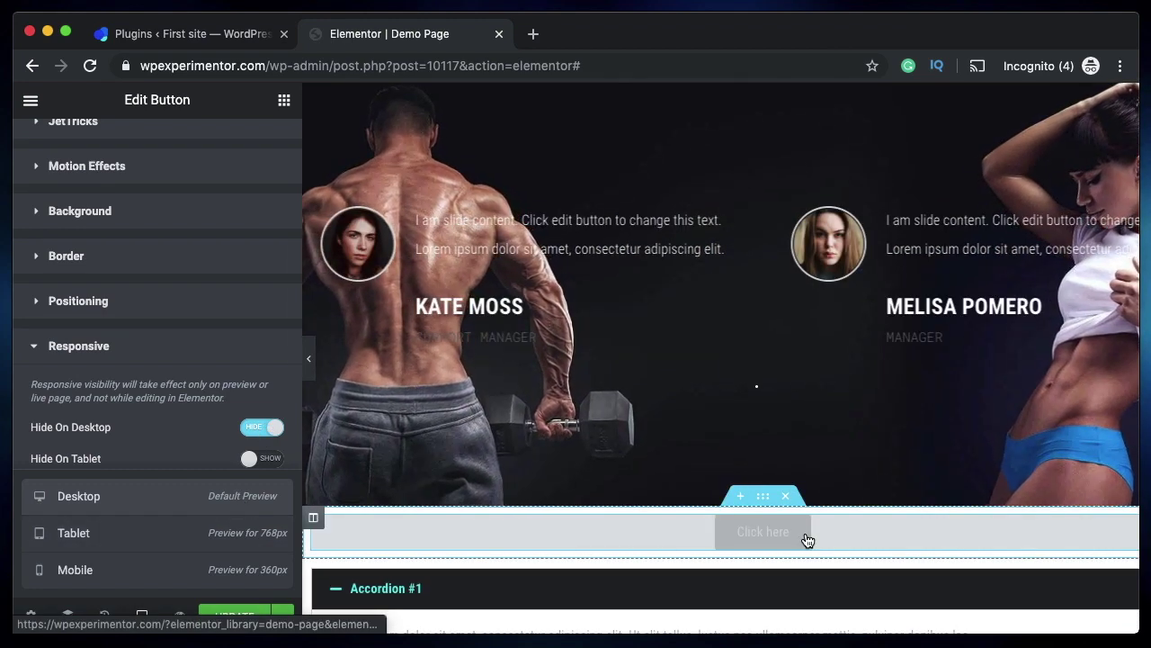
pyautogui.click(160, 398)
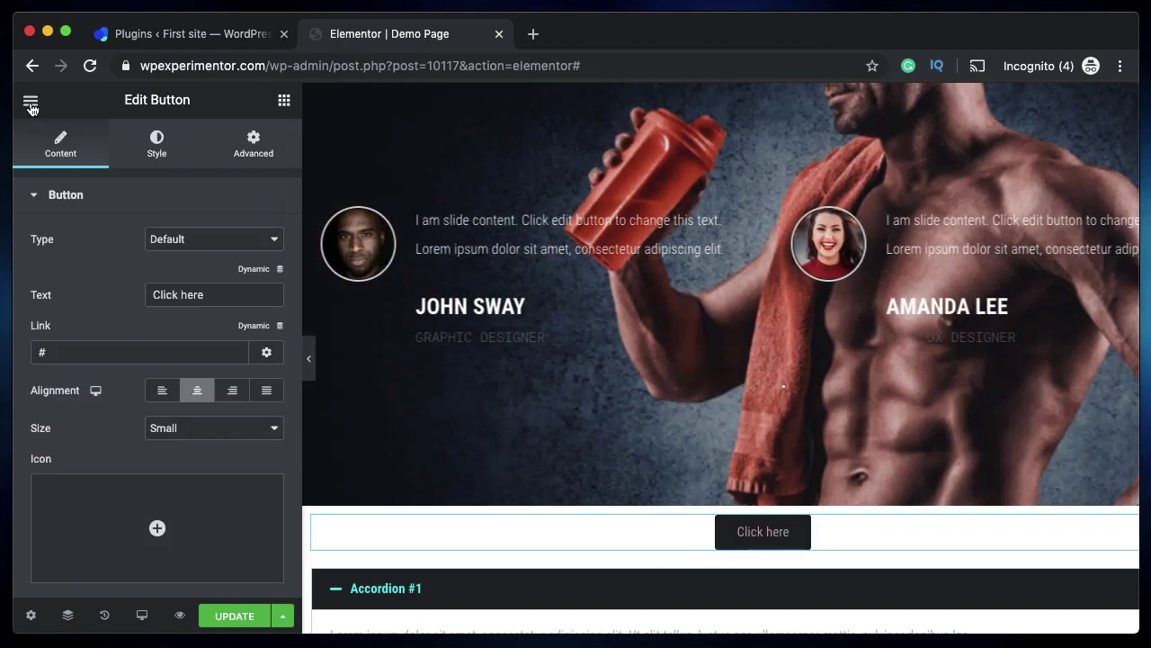
# - Turn Editing Handles on in Preferences, check a section, then switch them back off
pyautogui.click(31, 100)
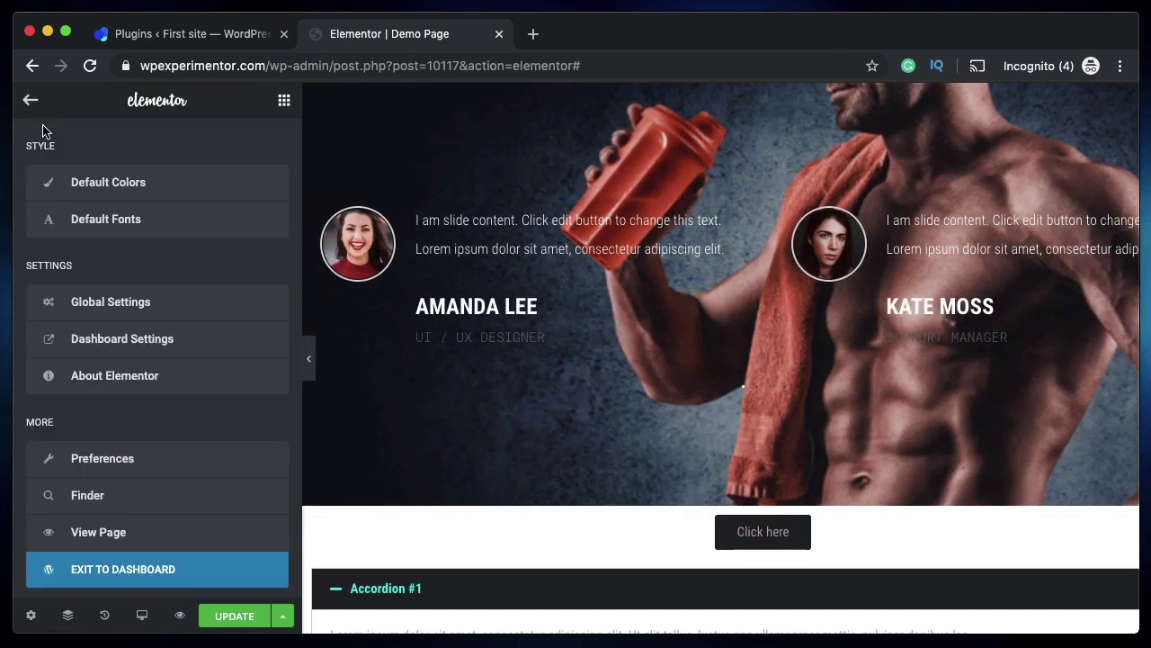
pyautogui.click(123, 462)
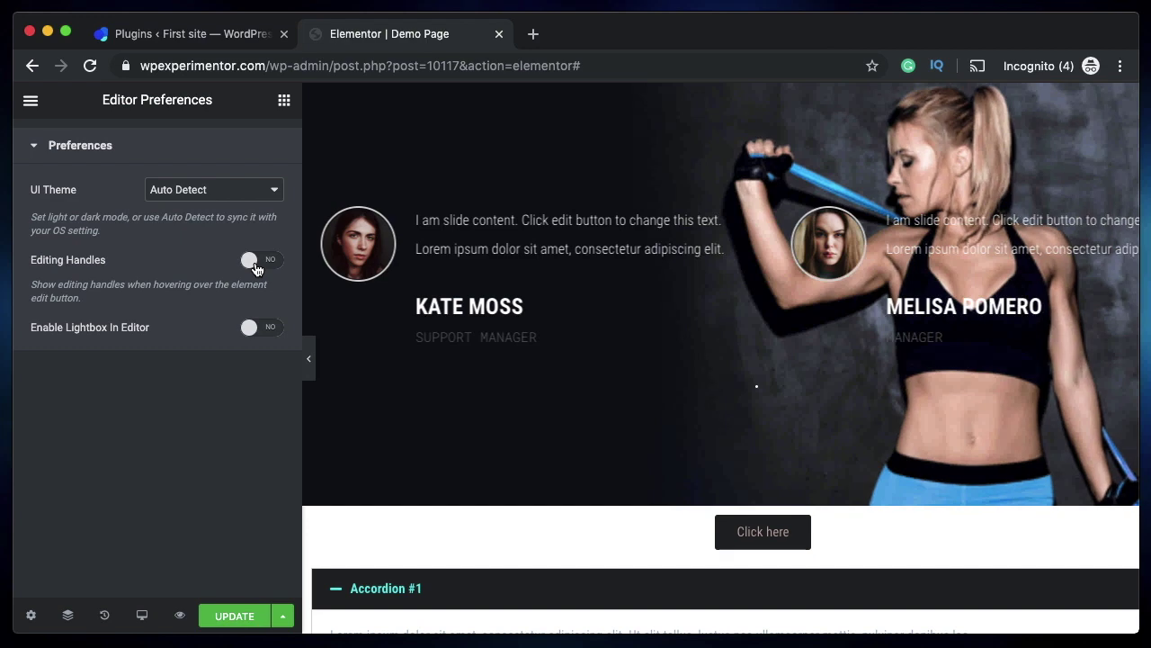
pyautogui.click(257, 261)
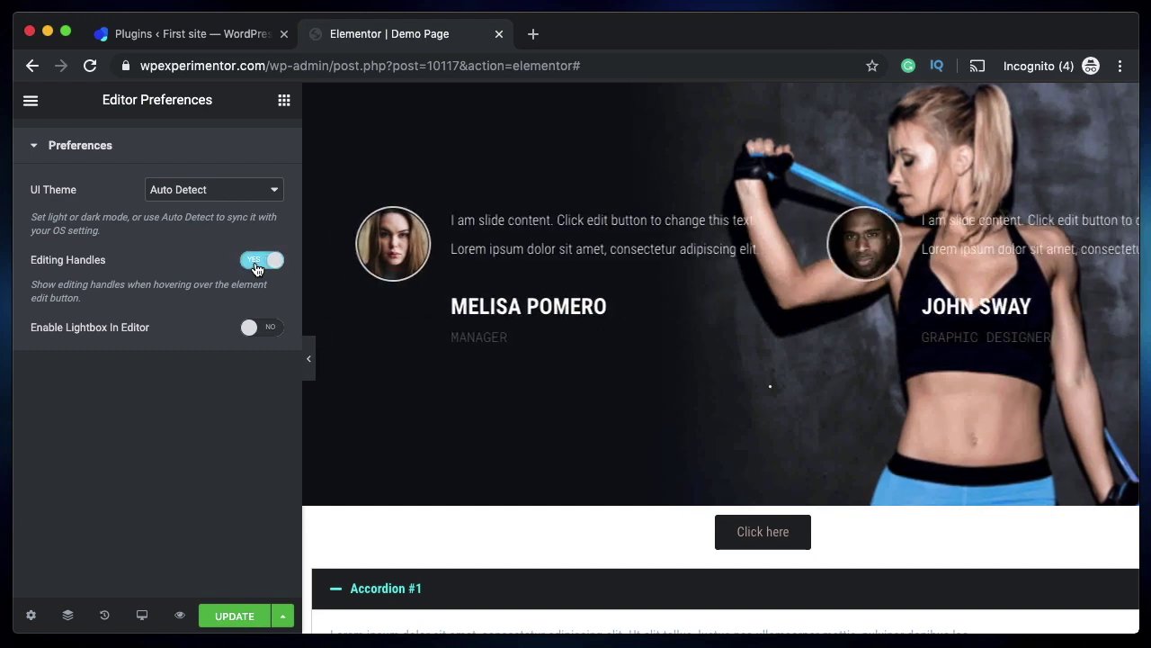
pyautogui.moveTo(750, 509)
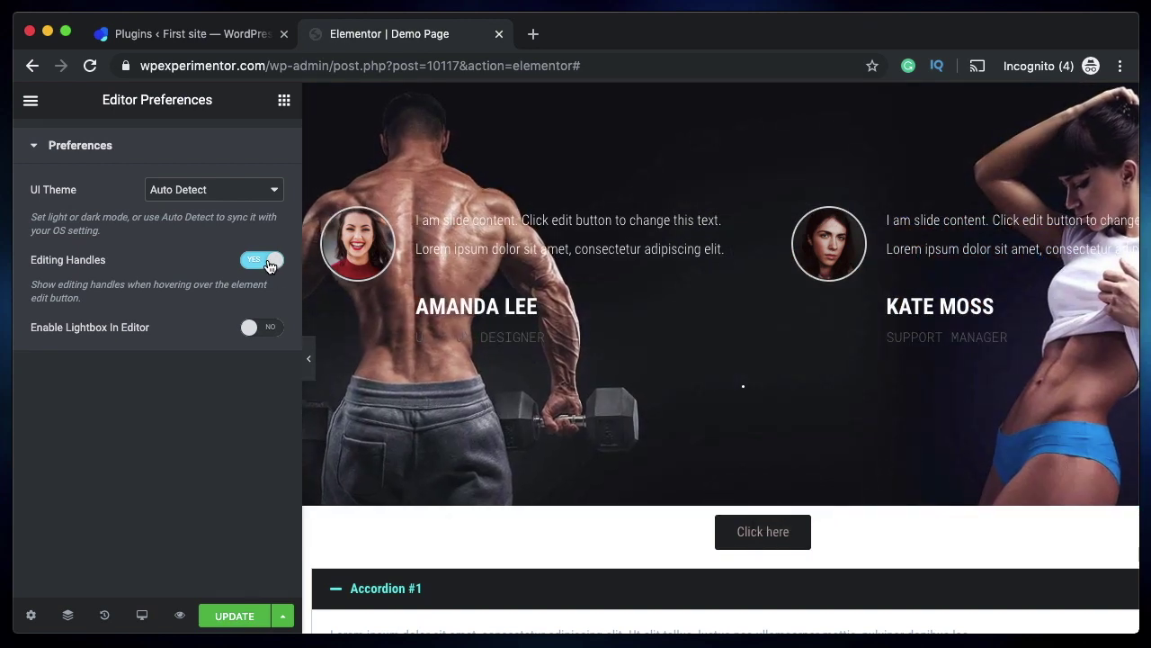
pyautogui.click(269, 263)
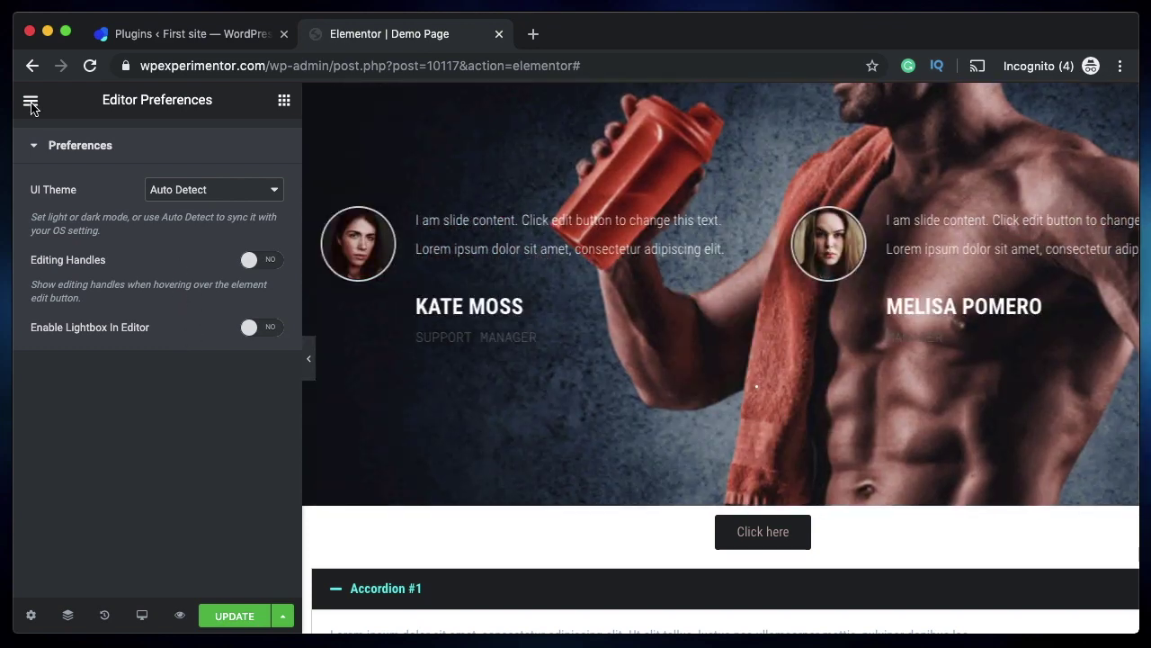
# - Go from the main menu back to the Elements widget panel
pyautogui.click(31, 101)
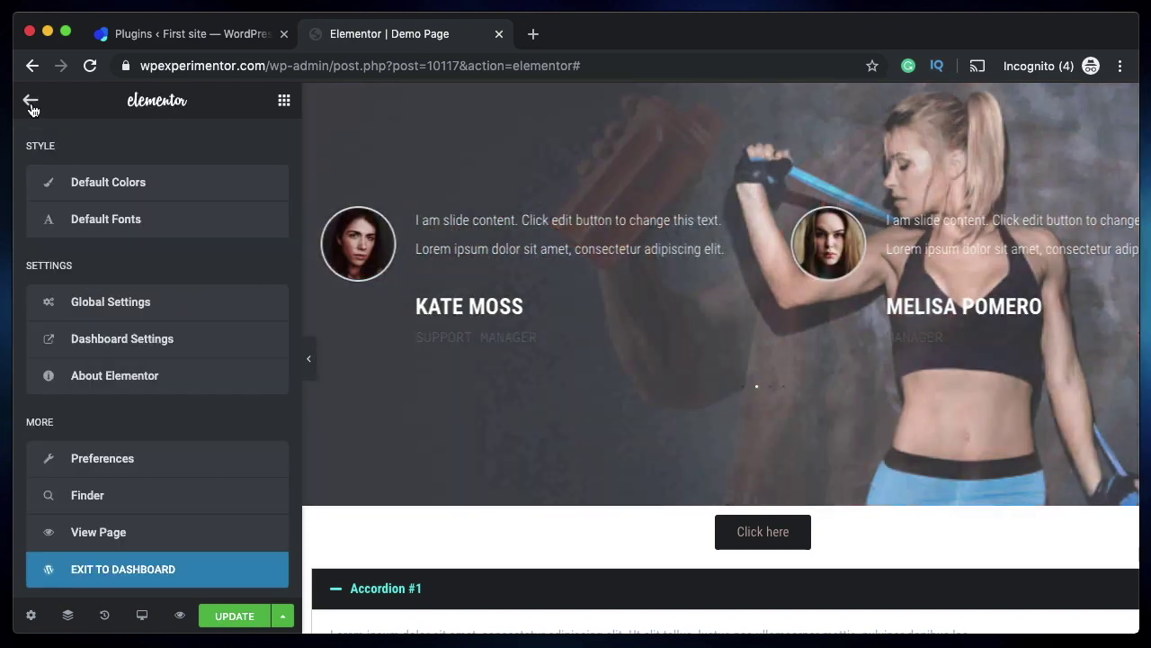
pyautogui.click(286, 102)
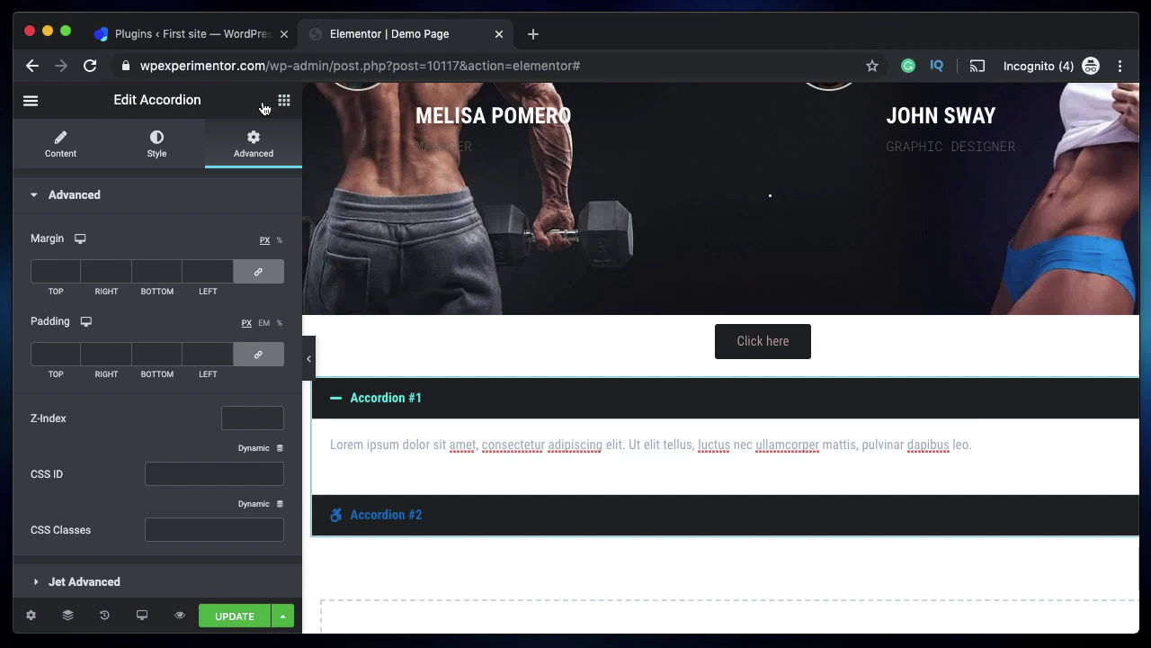
# - Search for 'alert' and drop the Alert widget between the Click here button and Accordion #1
pyautogui.click(284, 101)
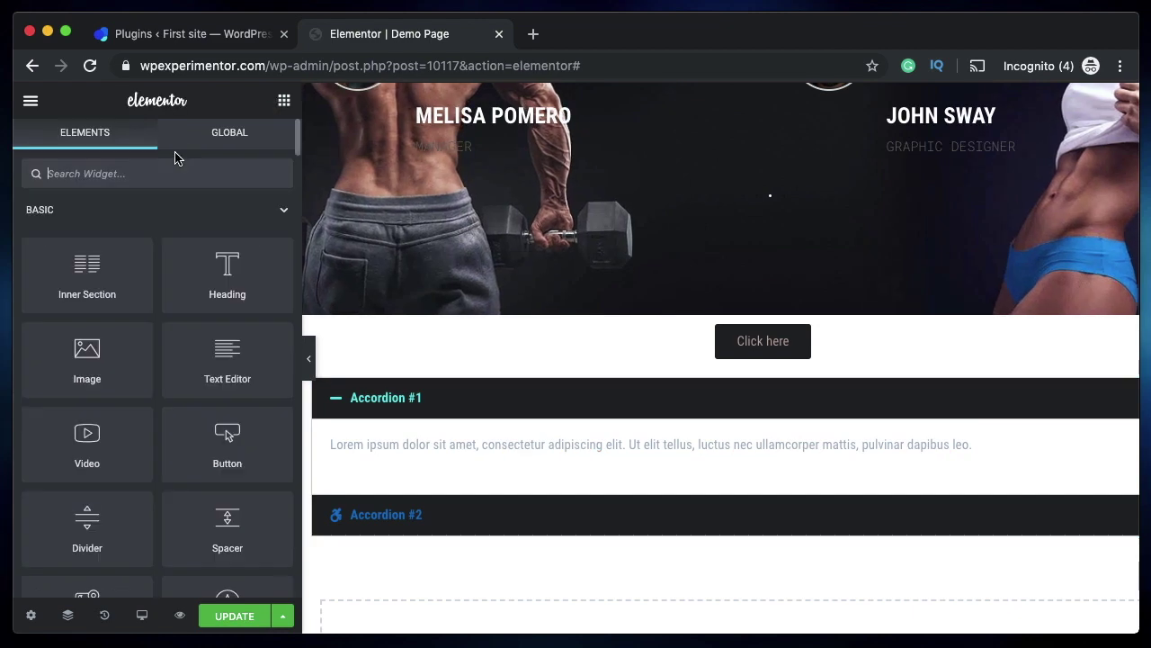
pyautogui.write('alert')
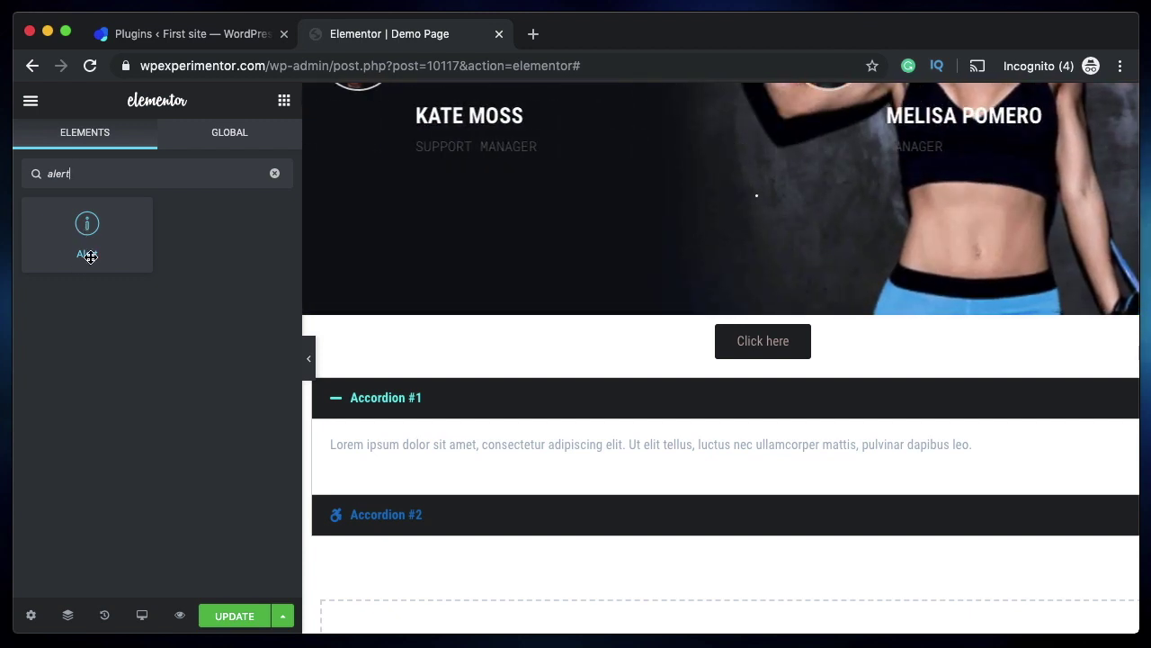
pyautogui.moveTo(89, 254); pyautogui.dragTo(655, 386)
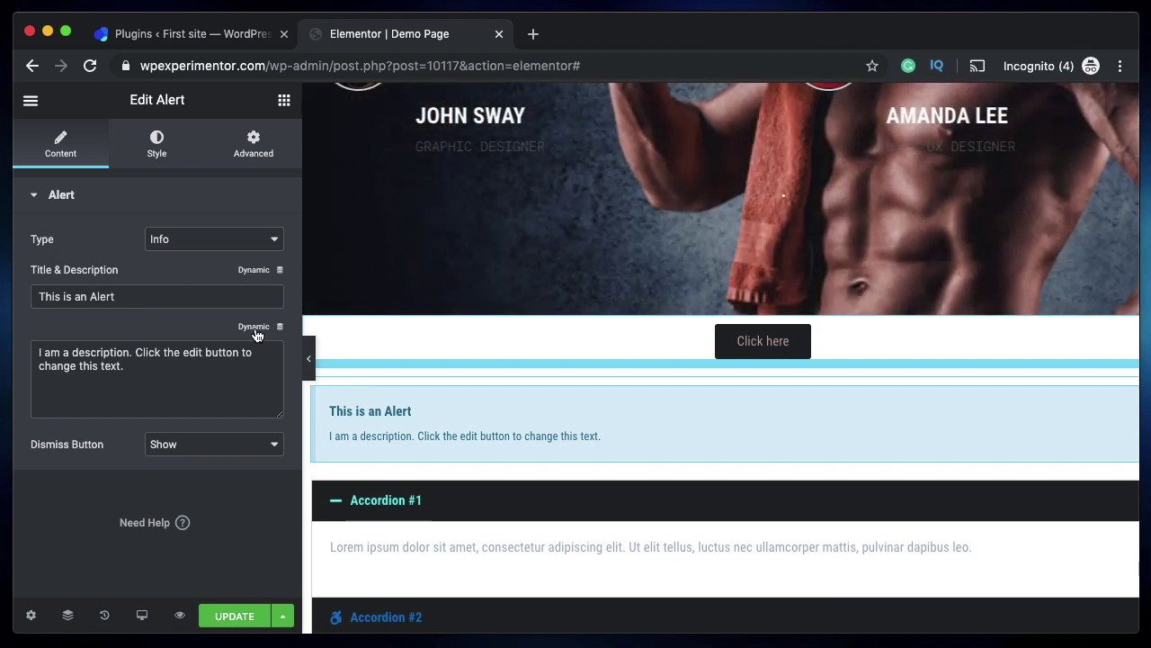
pyautogui.click(254, 331)
pyautogui.scroll(-1, 180, 512)
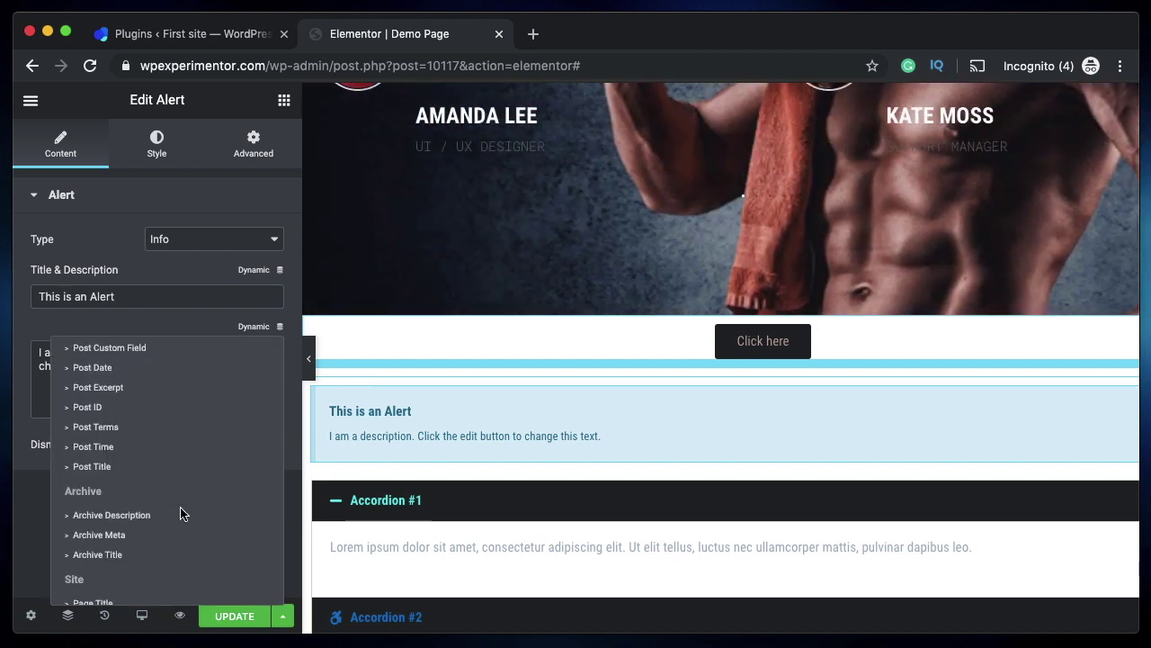
pyautogui.scroll(-8, 125, 500)
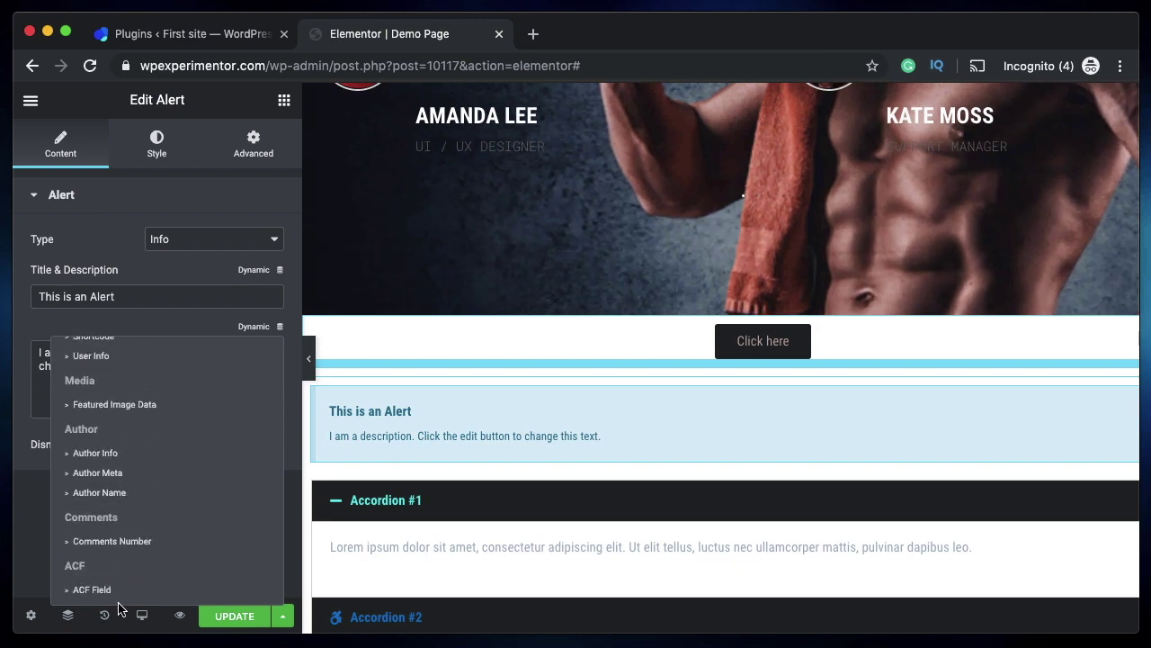
pyautogui.click(198, 316)
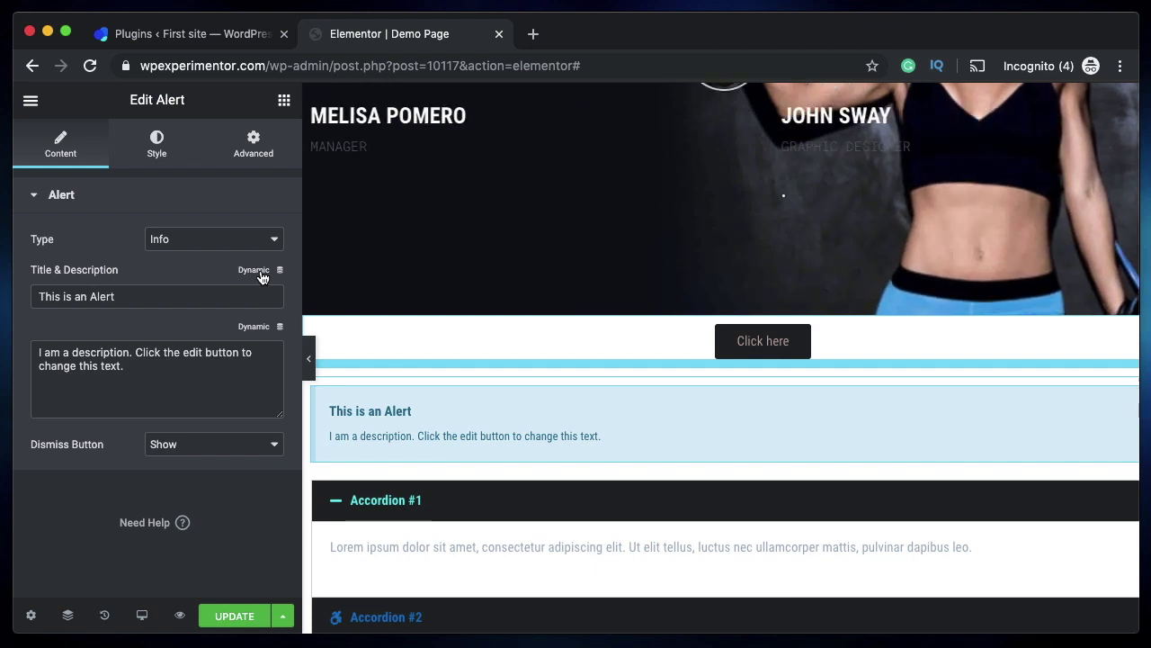
# - Expand the Positioning section in the Alert's Advanced settings
pyautogui.click(254, 144)
pyautogui.scroll(-3, 100, 413)
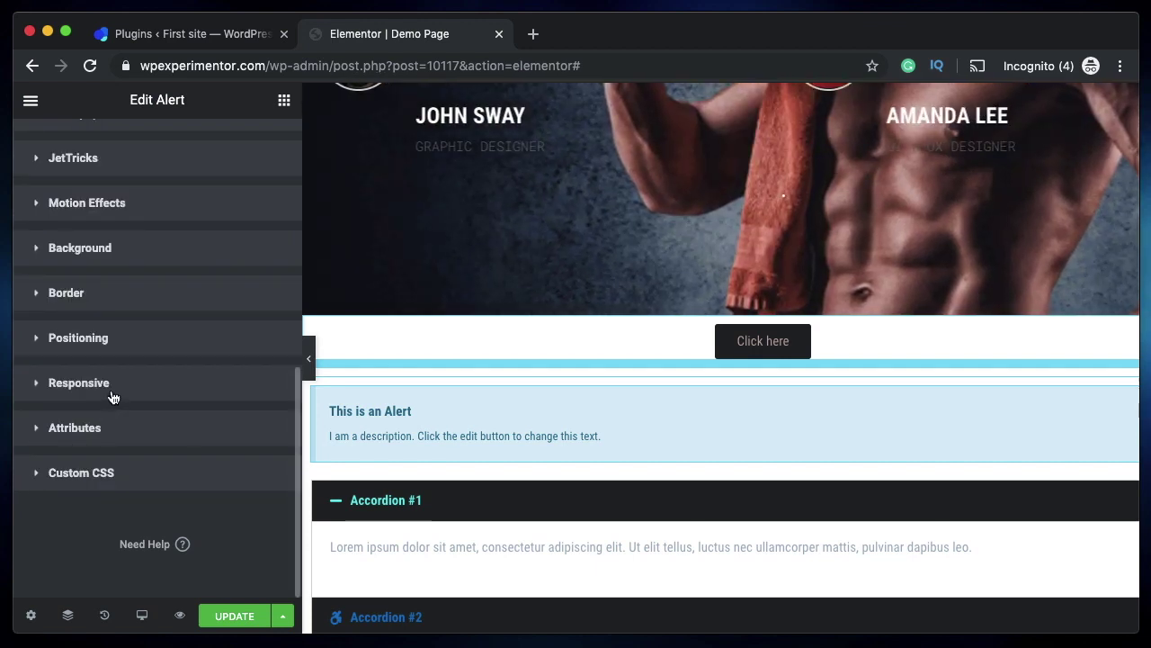
pyautogui.click(76, 338)
pyautogui.scroll(-2, 85, 477)
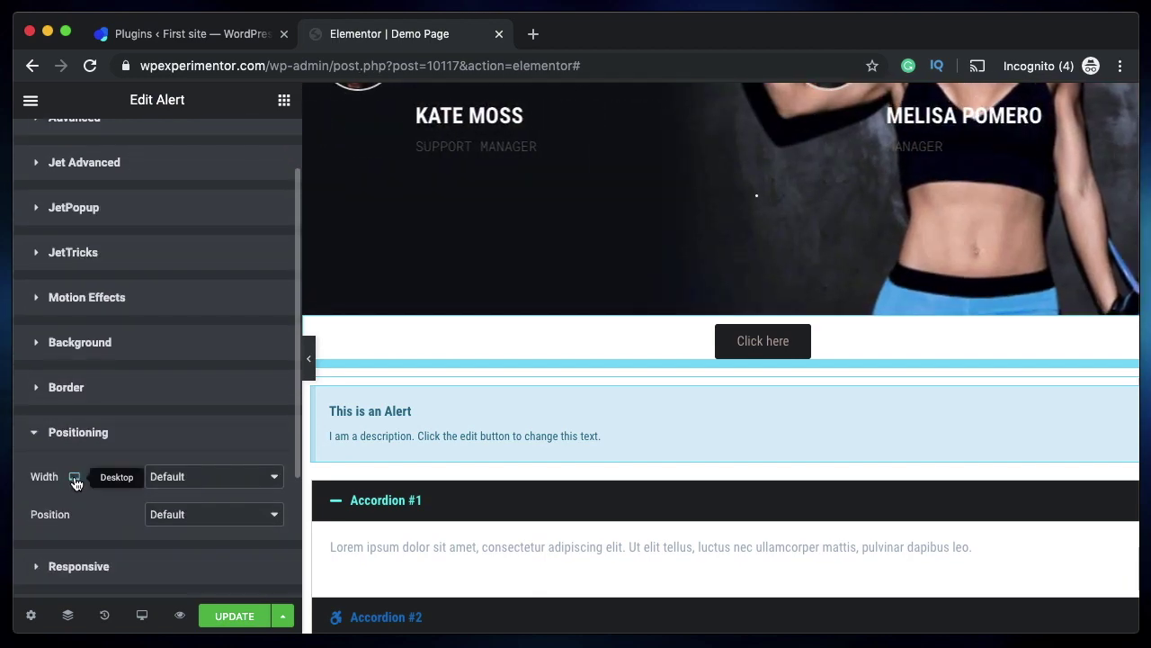
# - Switch the Width setting's device to Tablet, then back to Desktop
pyautogui.click(75, 484)
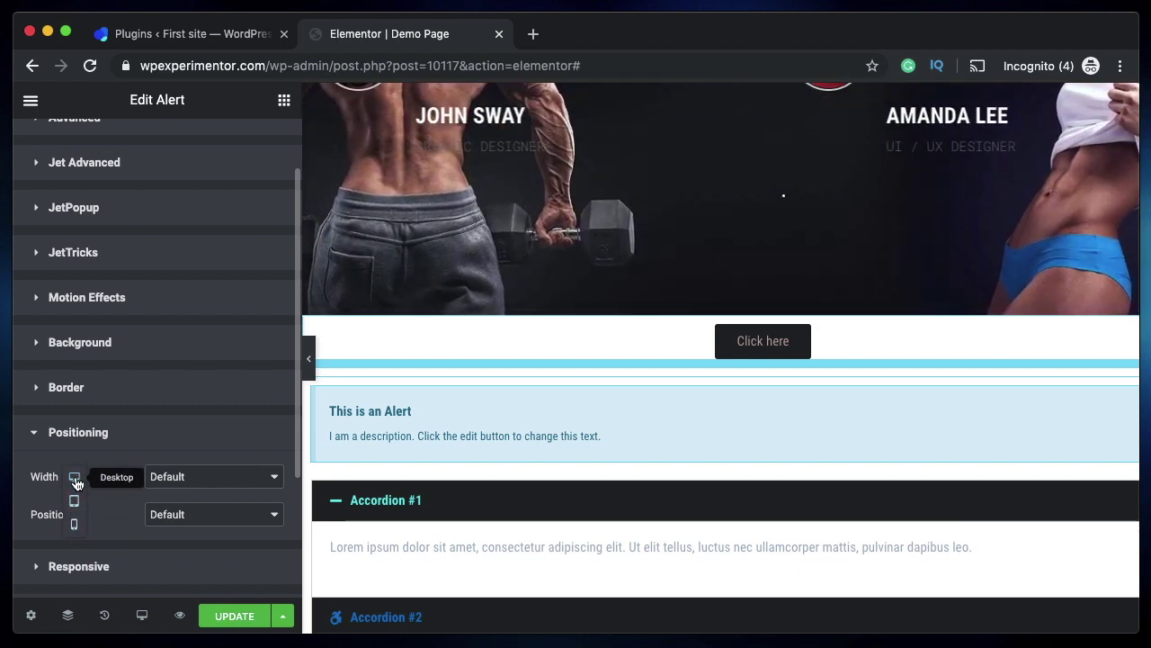
pyautogui.click(75, 502)
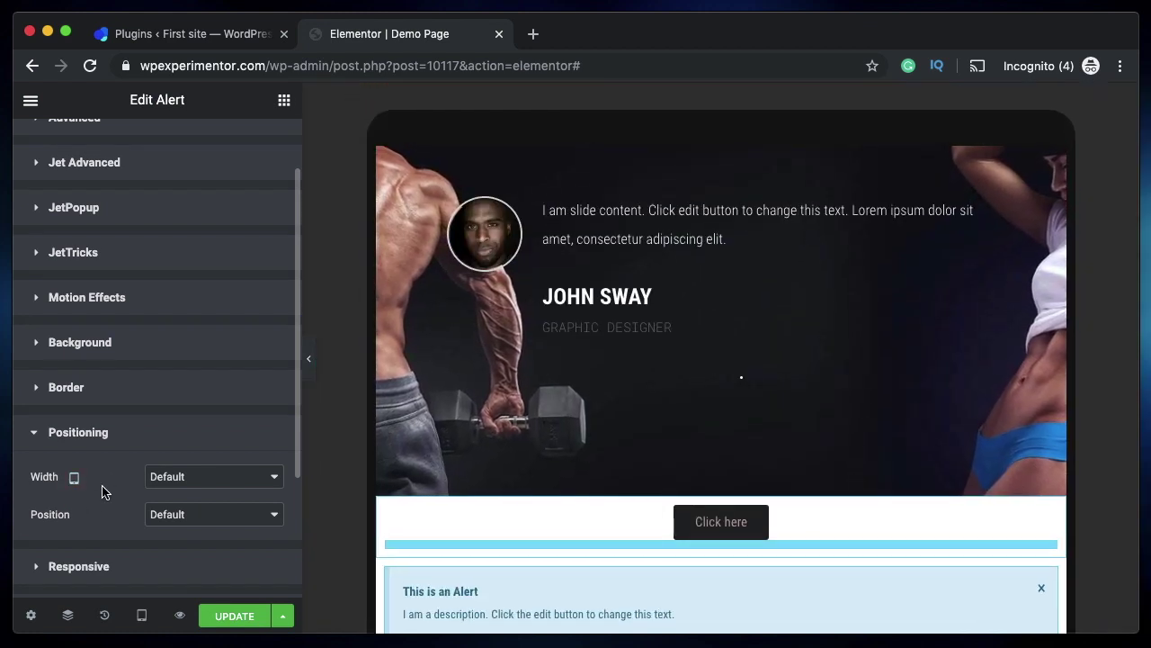
pyautogui.click(73, 481)
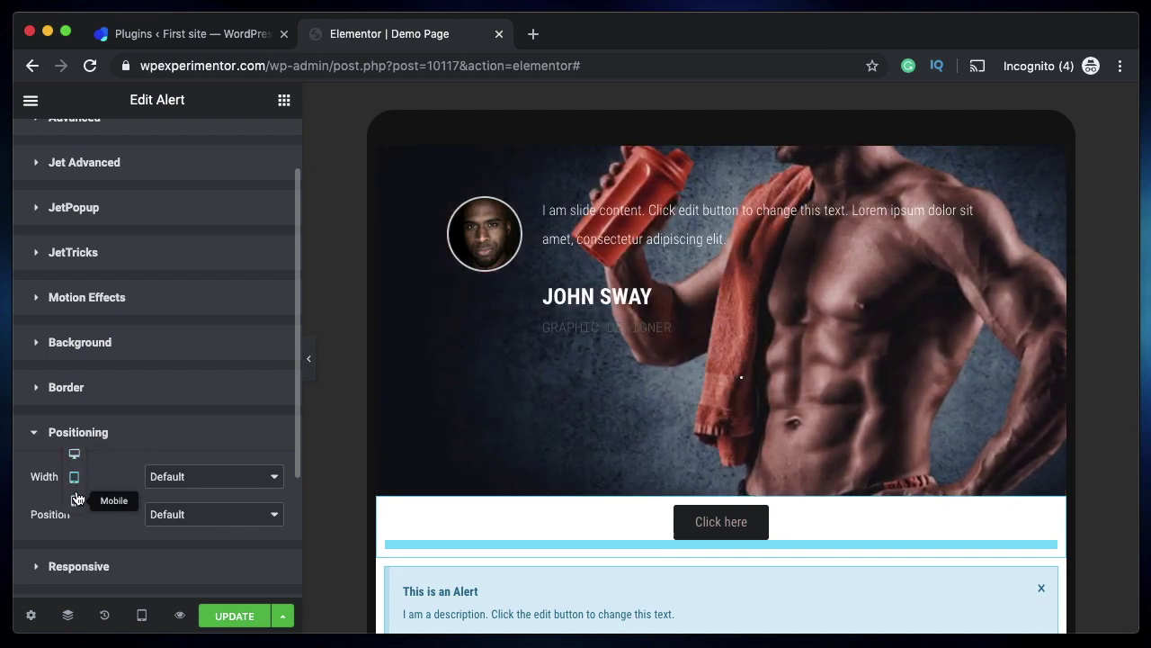
pyautogui.click(77, 505)
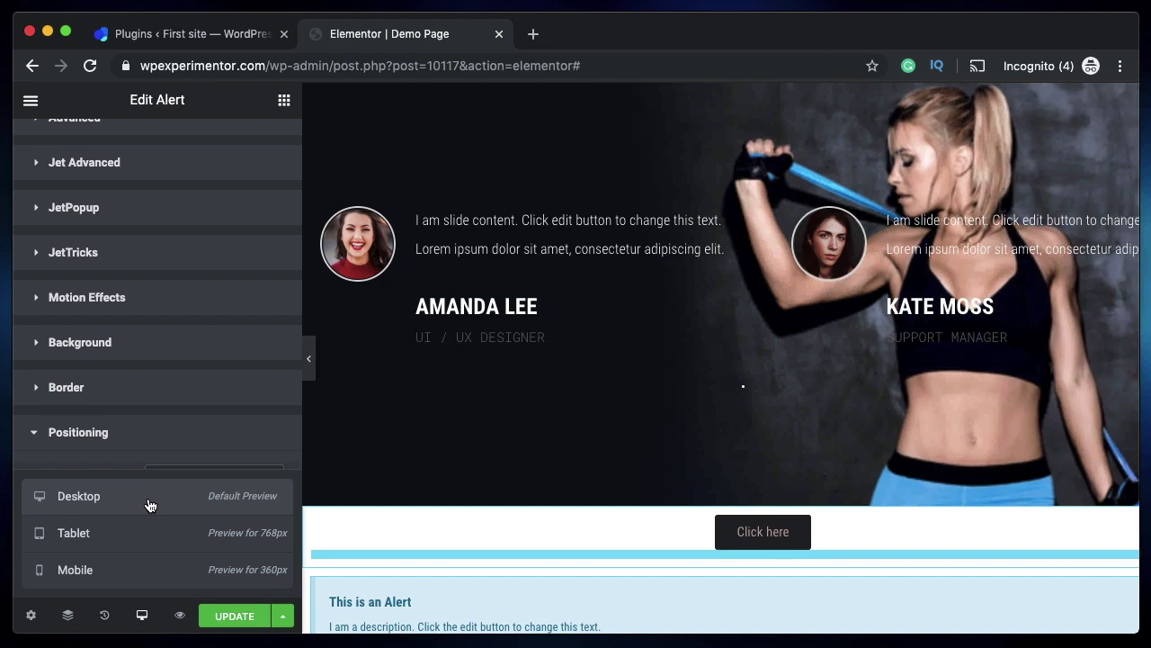
pyautogui.click(142, 619)
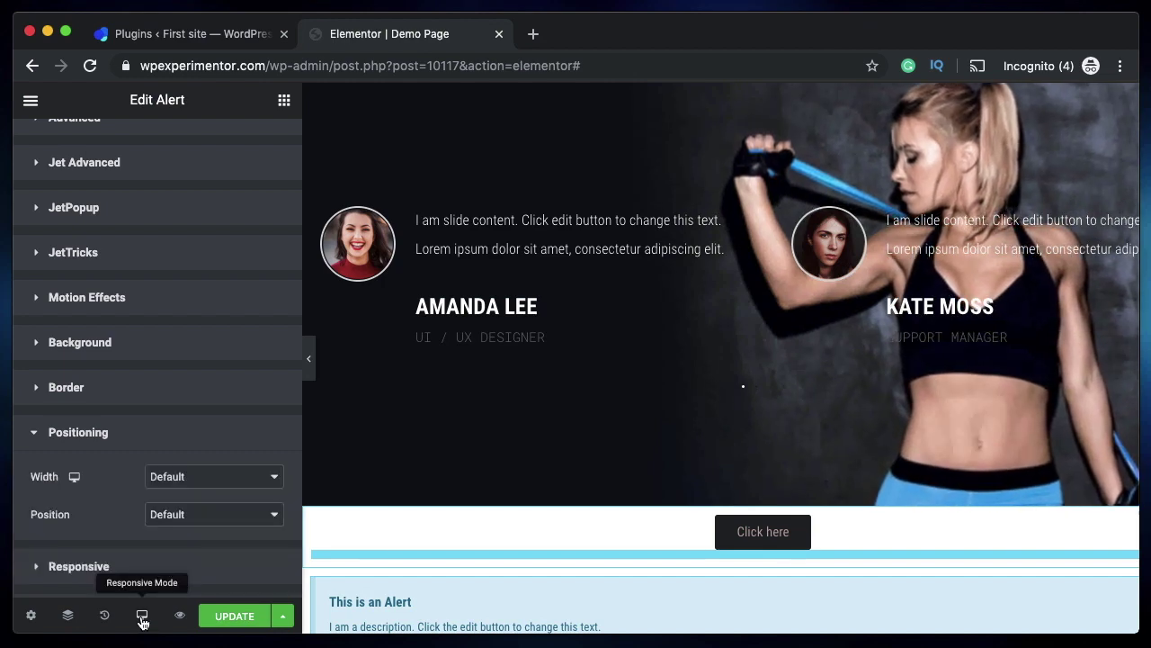